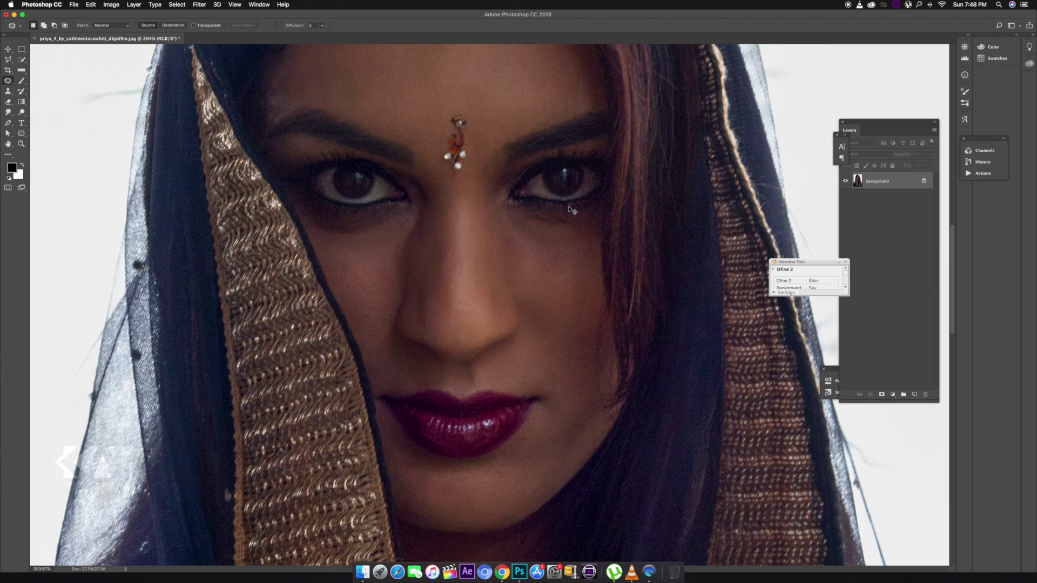
Step: Duplicate the portrait layer twice, hiding the upper copy and selecting the lower one
key("super+z")
scroll(499, 288, "down", 6)
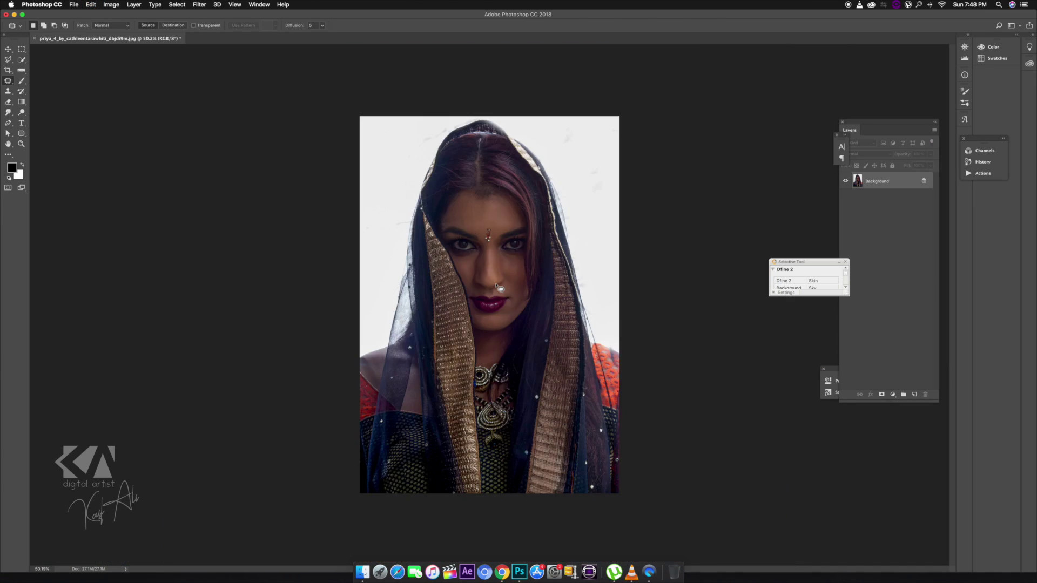
scroll(499, 288, "up", 4)
key("super+j")
left_click(837, 135)
left_click(846, 262)
key("super+j")
left_click(846, 181)
left_click(869, 201)
Step: Apply a Gaussian Blur with a radius of 14.8 pixels to the lower copy
left_click(199, 4)
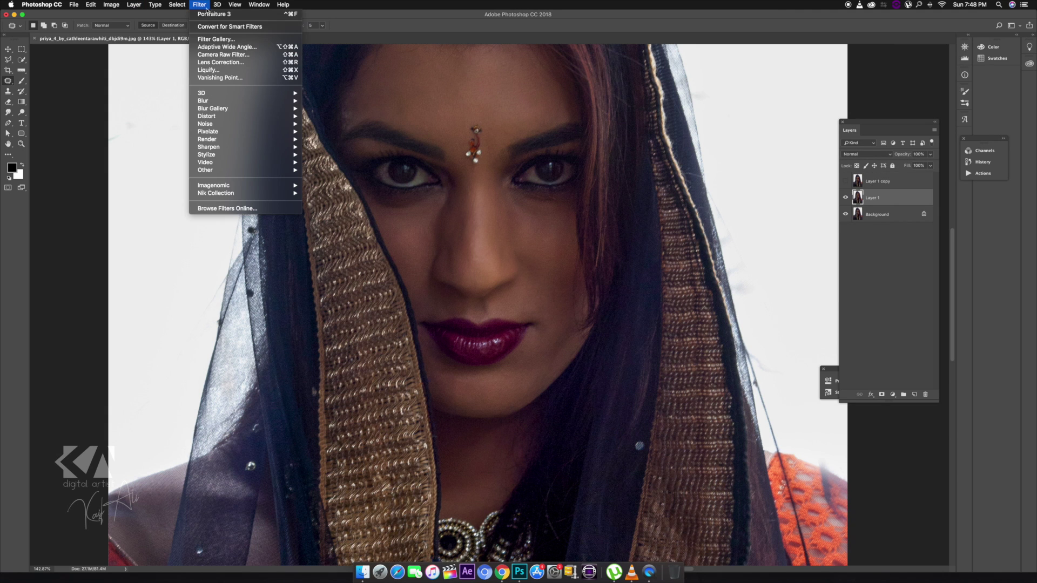
mouse_move(260, 101)
left_click(340, 133)
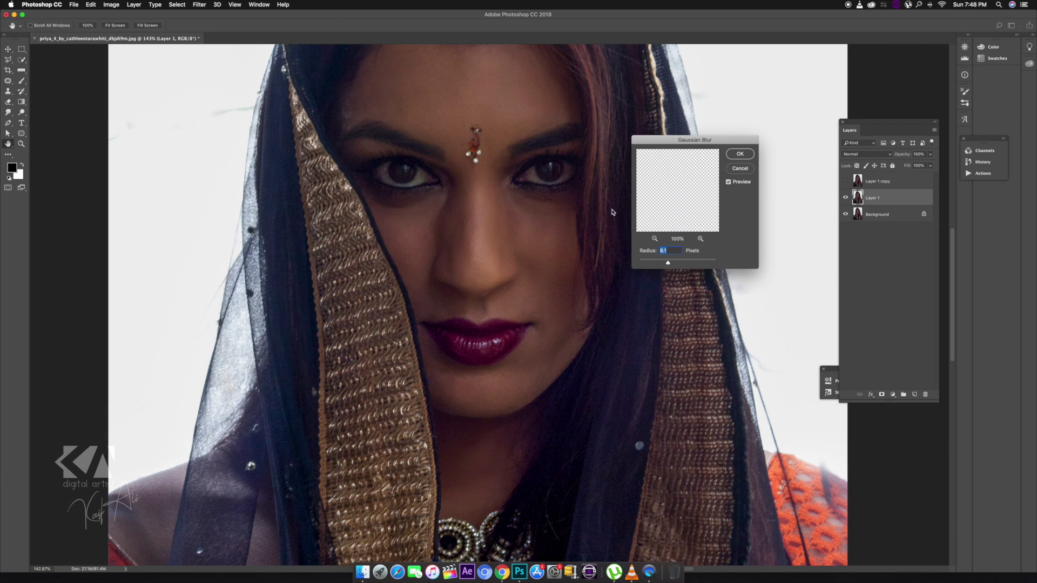
left_click_drag(670, 263, 672, 264)
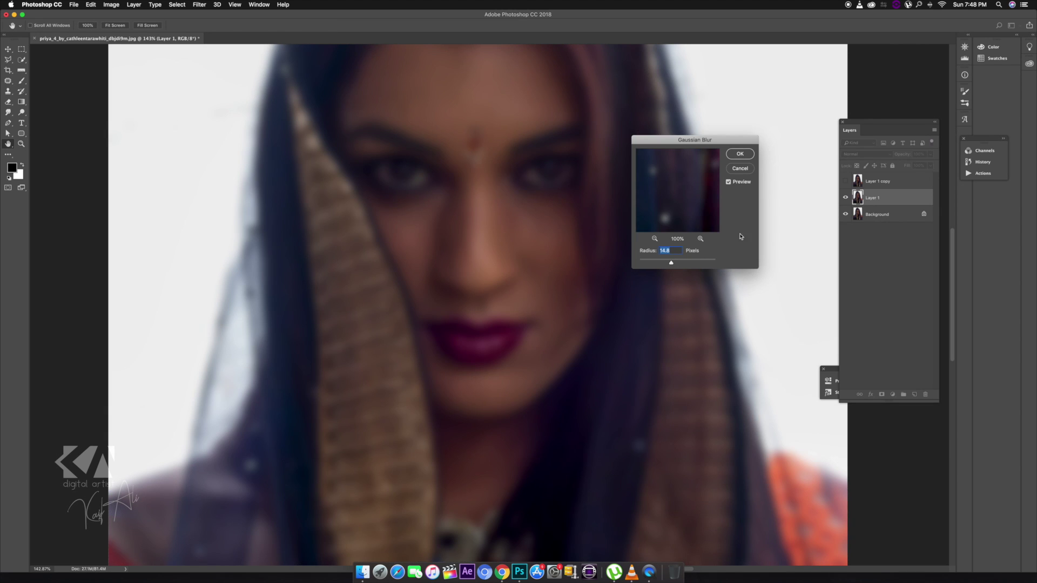
key("Return")
Step: Show the upper copy and set its blend mode to Linear Light
left_click(846, 181)
left_click(871, 181)
left_click(864, 154)
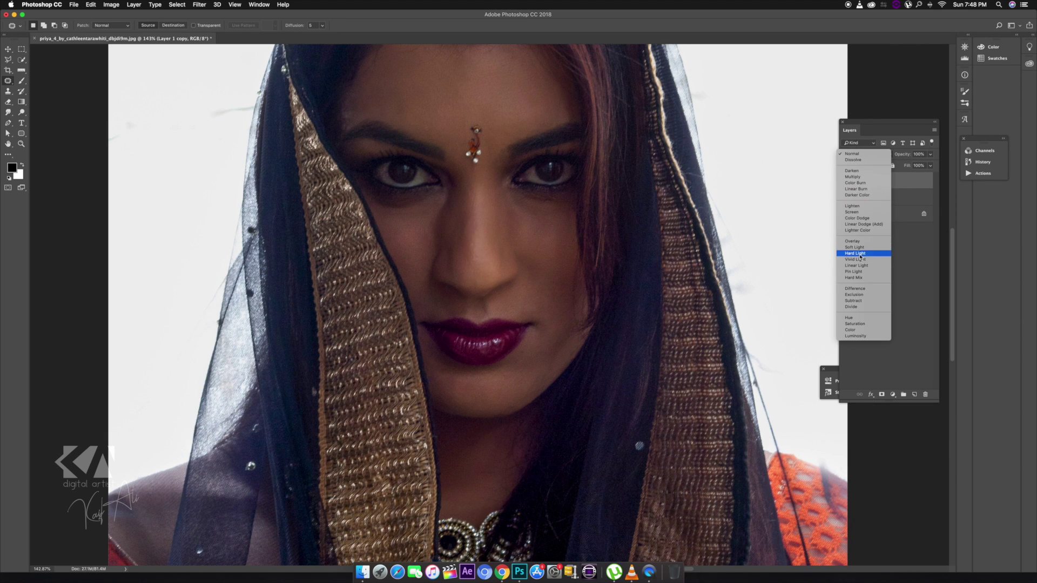
left_click(856, 265)
Step: Apply a High Pass filter with a radius of about 2.5 pixels to the upper copy
left_click(199, 4)
mouse_move(216, 172)
left_click(324, 178)
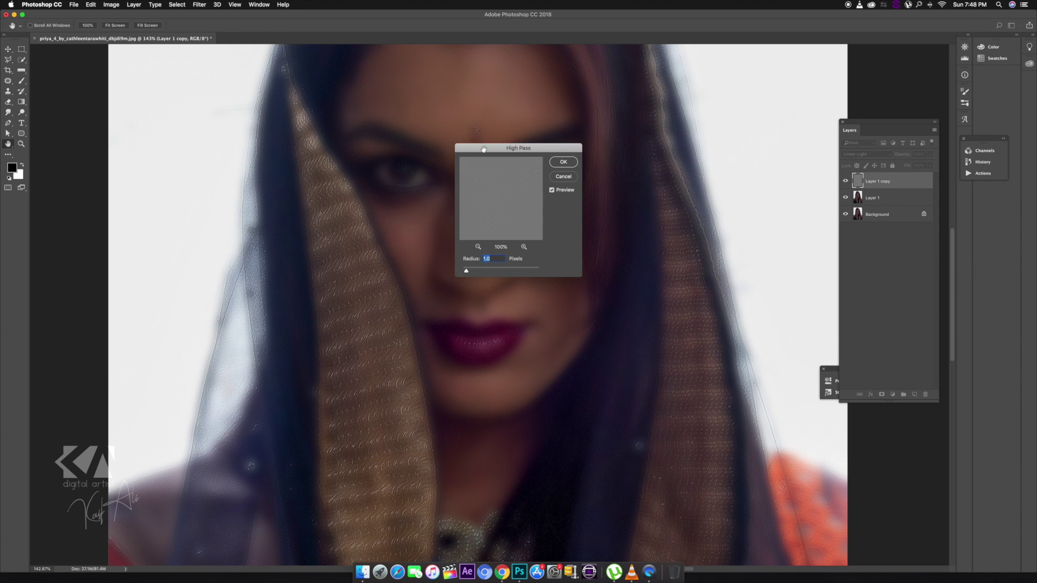
left_click_drag(483, 147, 686, 141)
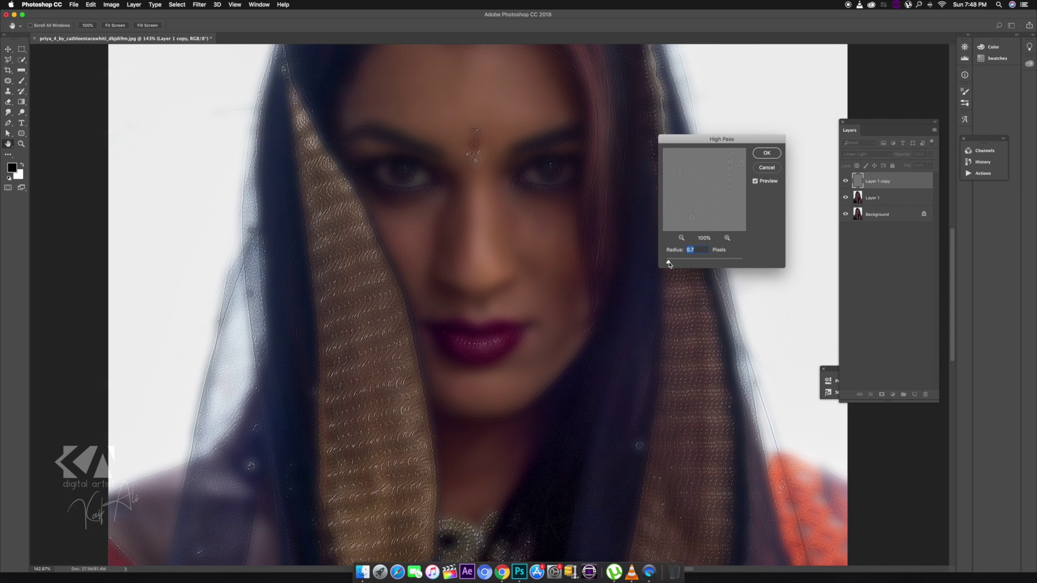
left_click_drag(675, 263, 677, 264)
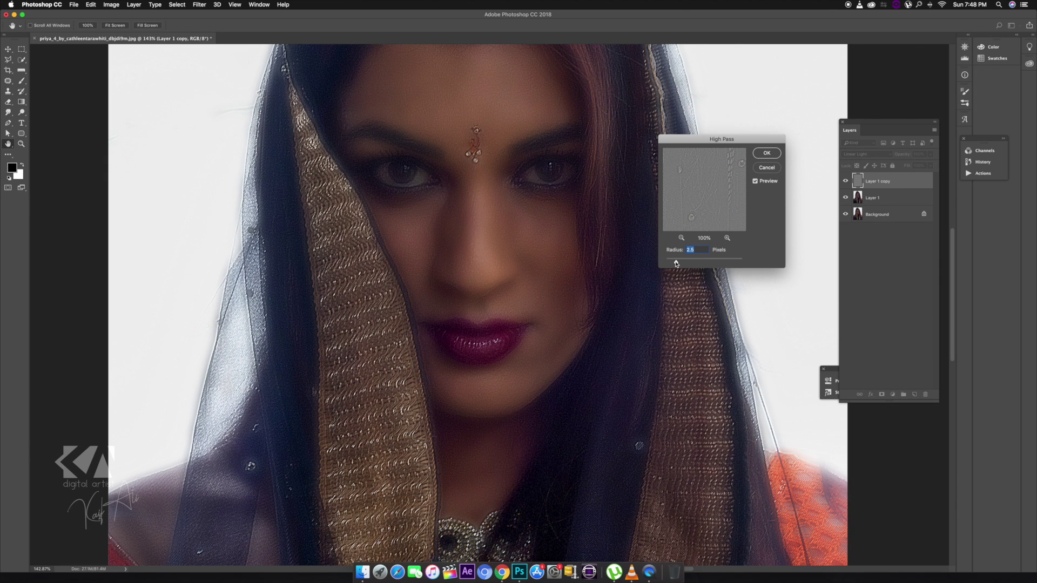
key("Return")
Step: Merge the two portrait copies and give the merged layer a black layer mask
left_click(891, 198, "shift")
key("ctrl+e")
left_click(881, 395)
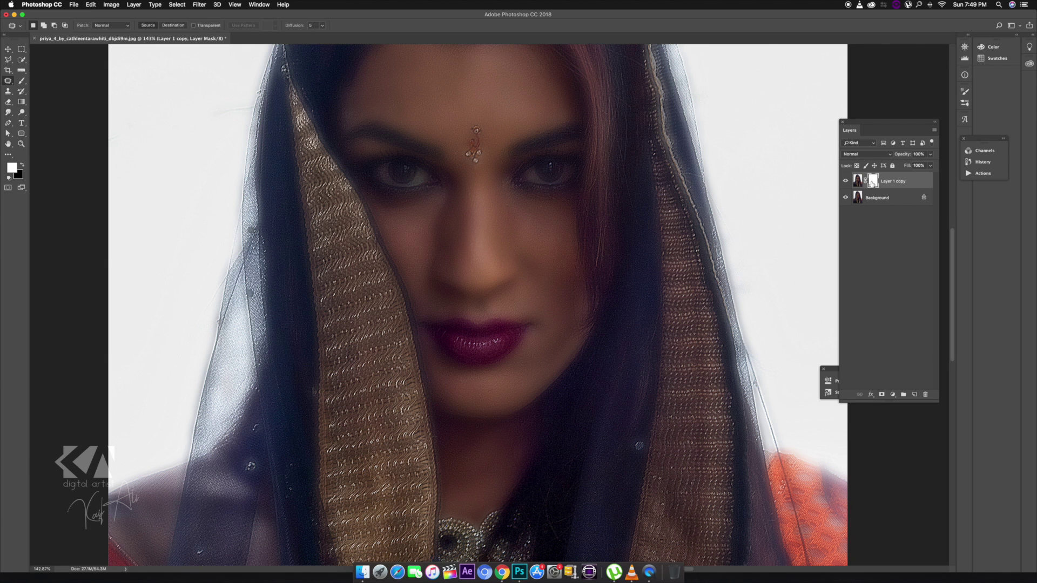
key("ctrl+i")
Step: Brush white onto the mask over the forehead, nose and cheeks to reveal the smoothed skin, adjusting the brush size as needed
left_click(22, 82)
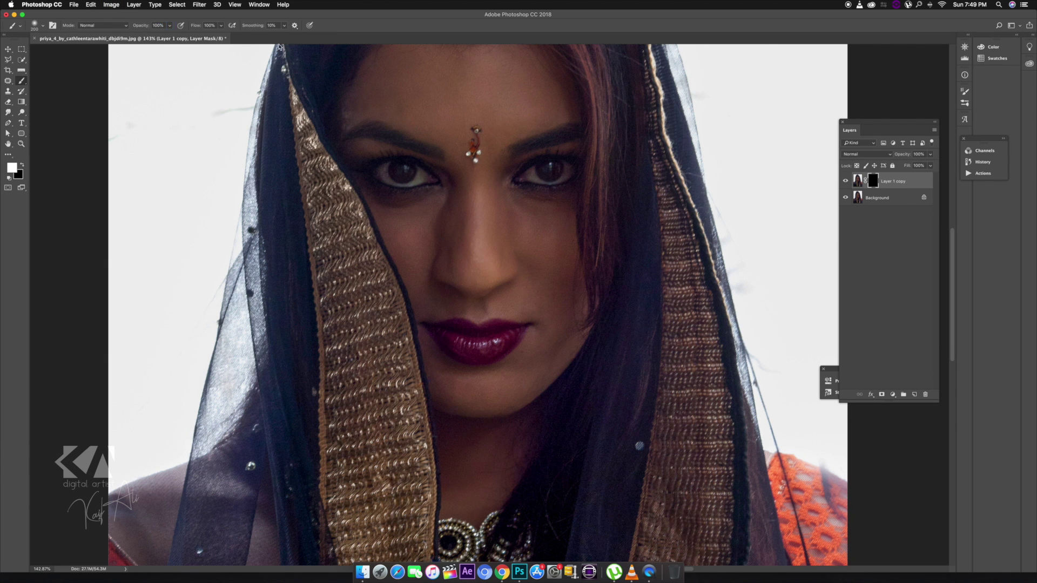
scroll(324, 86, "up", 5)
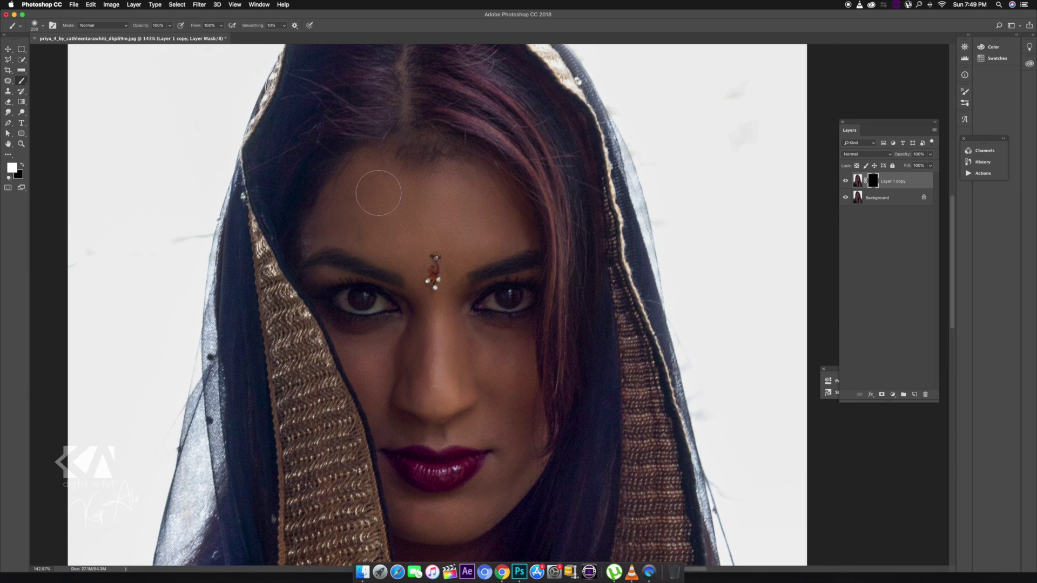
mouse_move(348, 224)
left_mouse_down()
mouse_move(459, 215)
mouse_move(474, 201)
mouse_move(498, 211)
left_mouse_up()
key("bracketleft")
key("bracketleft")
mouse_move(435, 318)
left_mouse_down()
mouse_move(431, 381)
mouse_move(432, 313)
left_mouse_up()
key("bracketright")
key("bracketright")
key("bracketright")
mouse_move(502, 368)
left_mouse_down()
mouse_move(512, 435)
mouse_move(343, 338)
left_mouse_up()
key("bracketleft")
key("bracketleft")
key("bracketleft")
key("bracketleft")
key("bracketleft")
key("bracketleft")
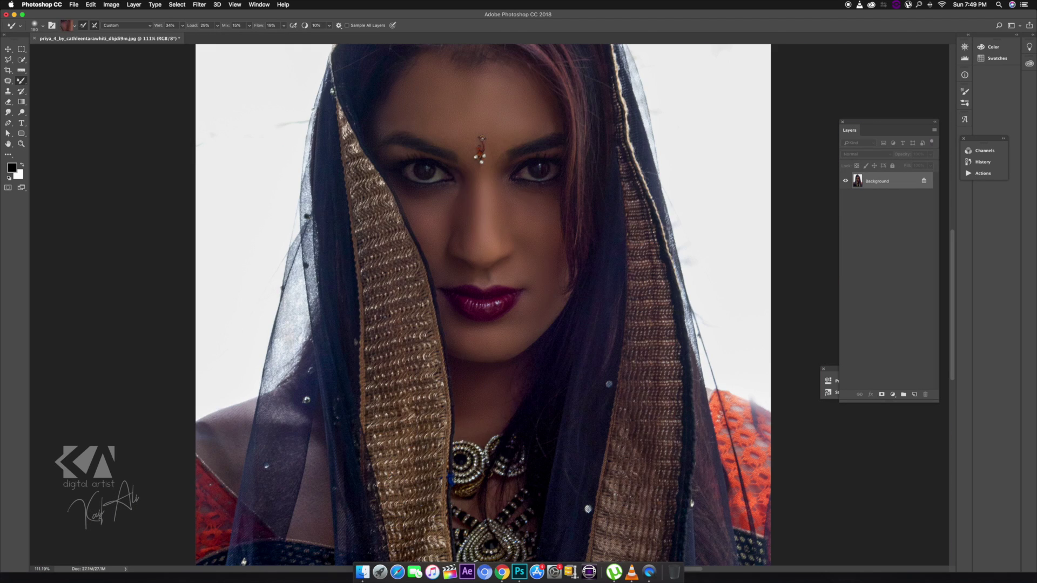
Step: Add a Curves adjustment layer above the portrait and set its blend mode to Screen
key("super+0")
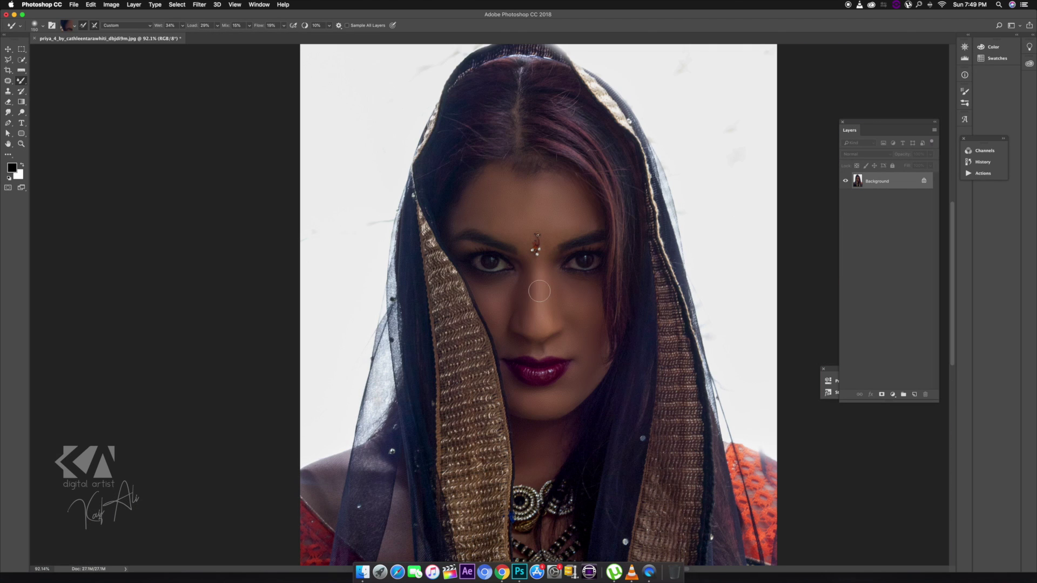
left_click(894, 395)
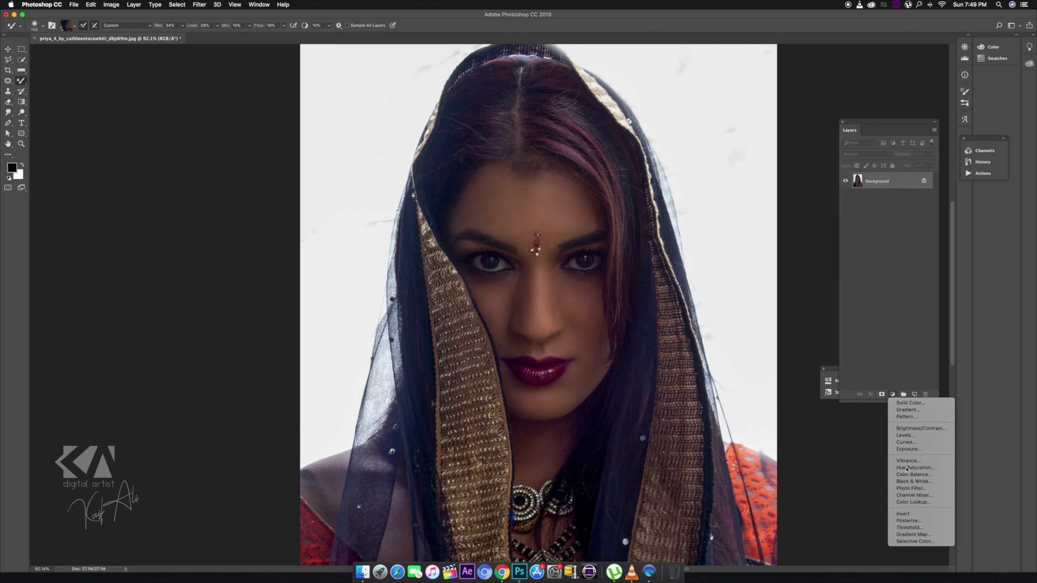
left_click(918, 442)
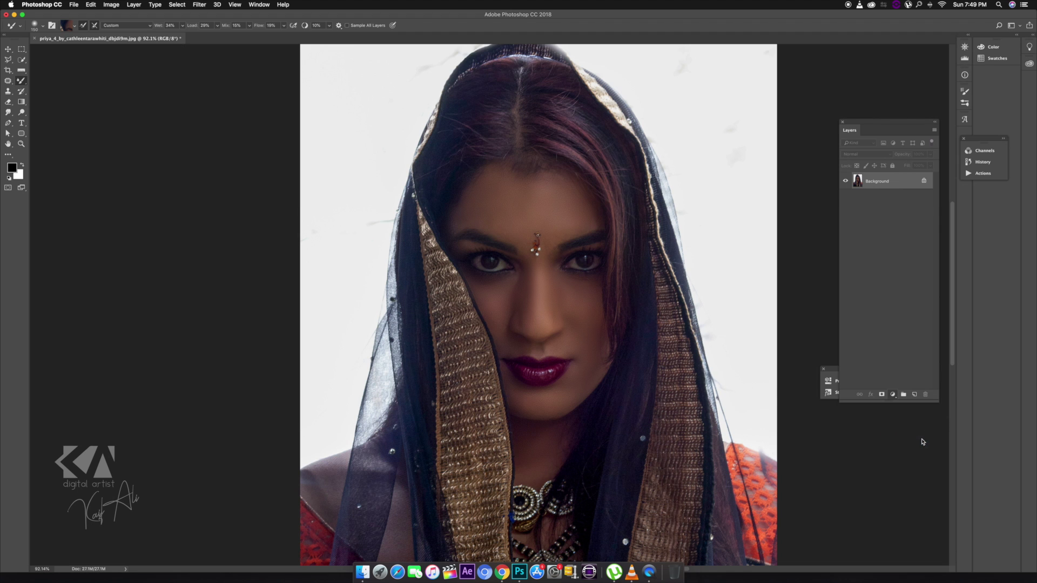
left_click(866, 155)
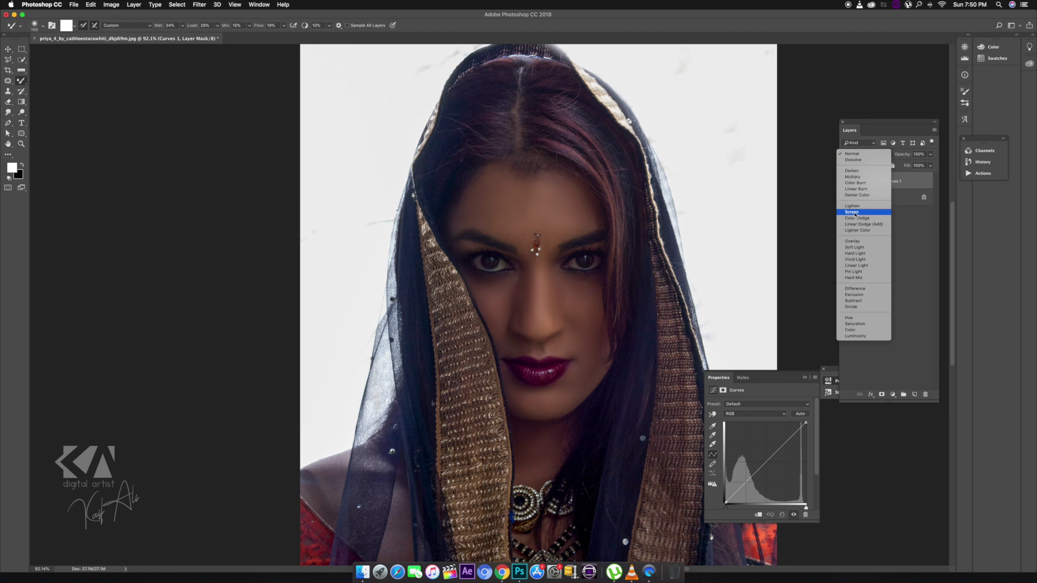
left_click(855, 209)
left_click(810, 378)
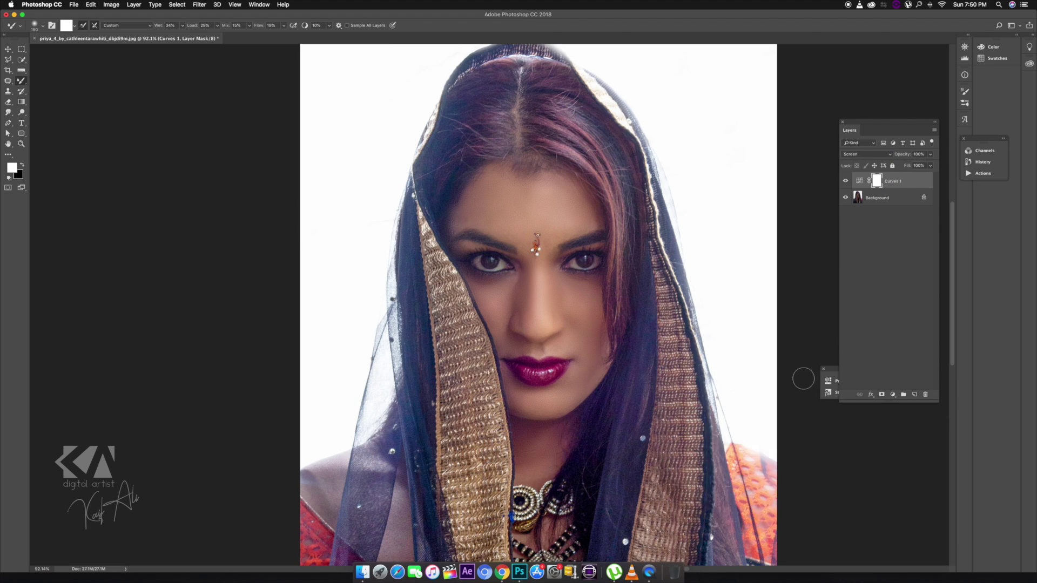
Step: Invert the Curves mask to black and paint white over the face with the Brush tool to brighten it
key("super+i")
right_click(22, 81)
left_click(59, 81)
key("bracketright")
mouse_move(525, 250)
left_mouse_down()
mouse_move(490, 218)
mouse_move(486, 198)
mouse_move(505, 189)
mouse_move(558, 198)
mouse_move(551, 282)
mouse_move(572, 285)
mouse_move(580, 268)
mouse_move(576, 312)
mouse_move(479, 279)
mouse_move(499, 319)
mouse_move(540, 310)
mouse_move(578, 331)
mouse_move(584, 349)
mouse_move(549, 406)
mouse_move(523, 380)
mouse_move(510, 346)
left_mouse_up()
key("bracketleft")
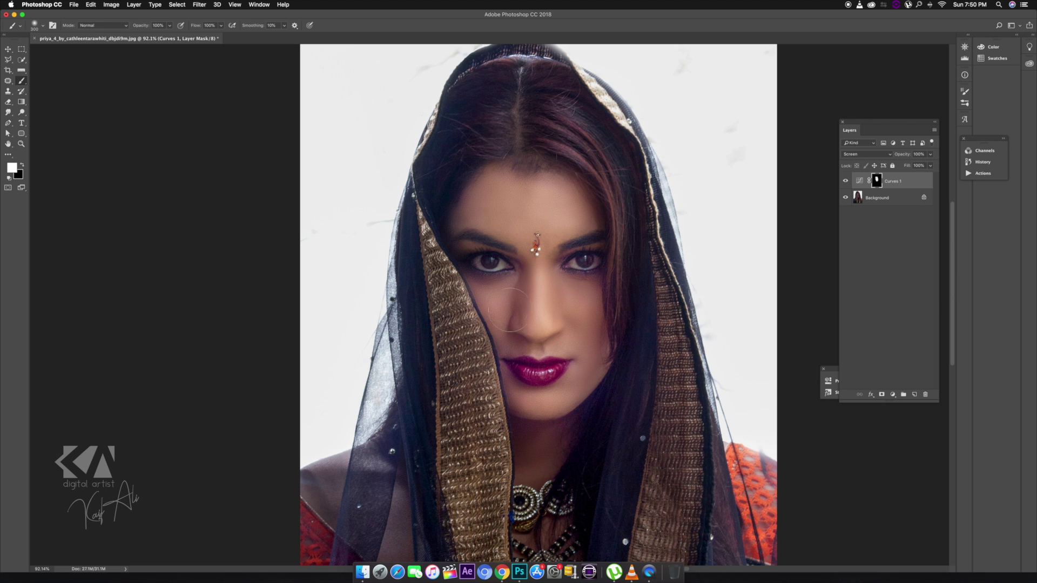
Step: Paint white on the Curves mask over the neck and necklace area, and lower the layer's opacity
key("bracketright")
key("bracketright")
left_click_drag(542, 453, 545, 467)
key("bracketleft")
key("bracketleft")
mouse_move(547, 511)
left_mouse_down()
mouse_move(540, 531)
mouse_move(554, 507)
left_mouse_up()
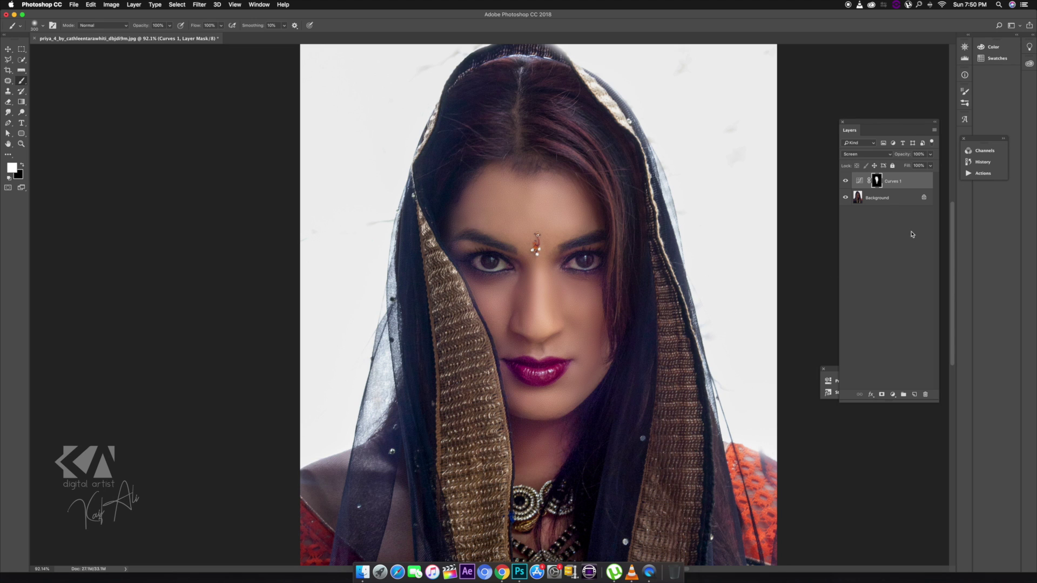
left_click_drag(895, 157, 896, 169)
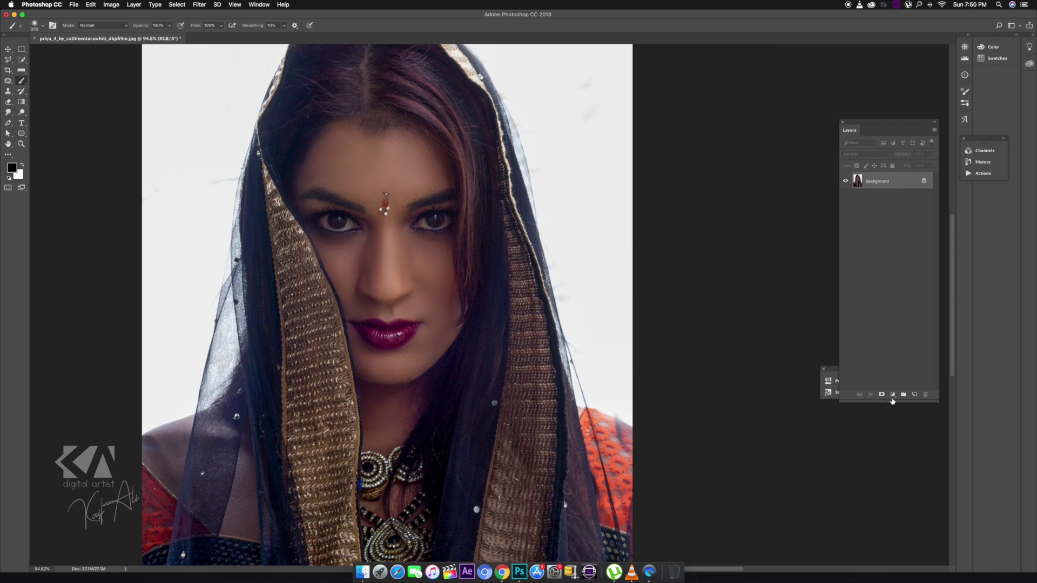
Step: Create a new layer filled with gray 808080 and set its blend mode to Overlay
left_click(915, 395)
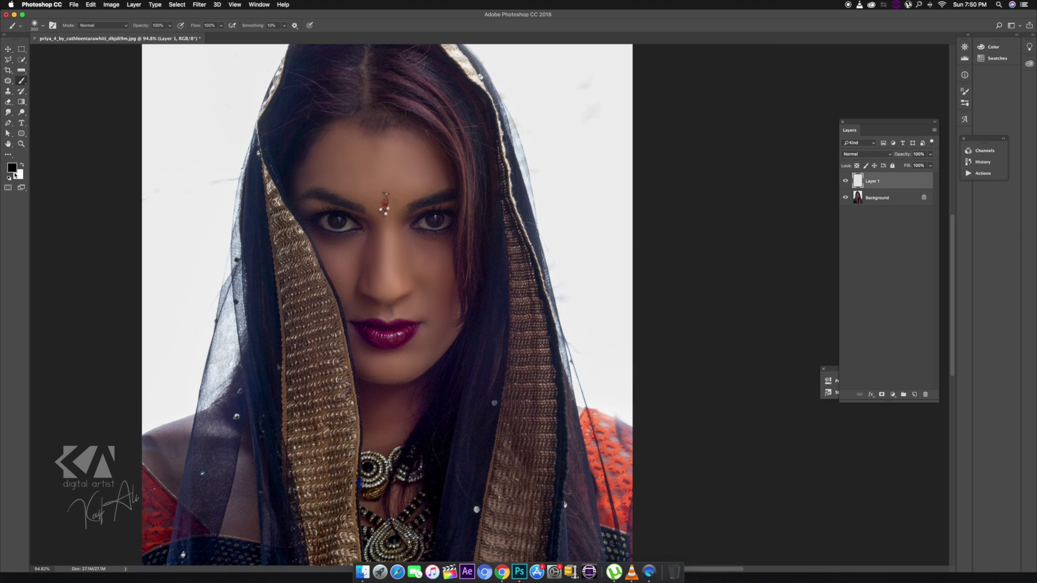
left_click(13, 170)
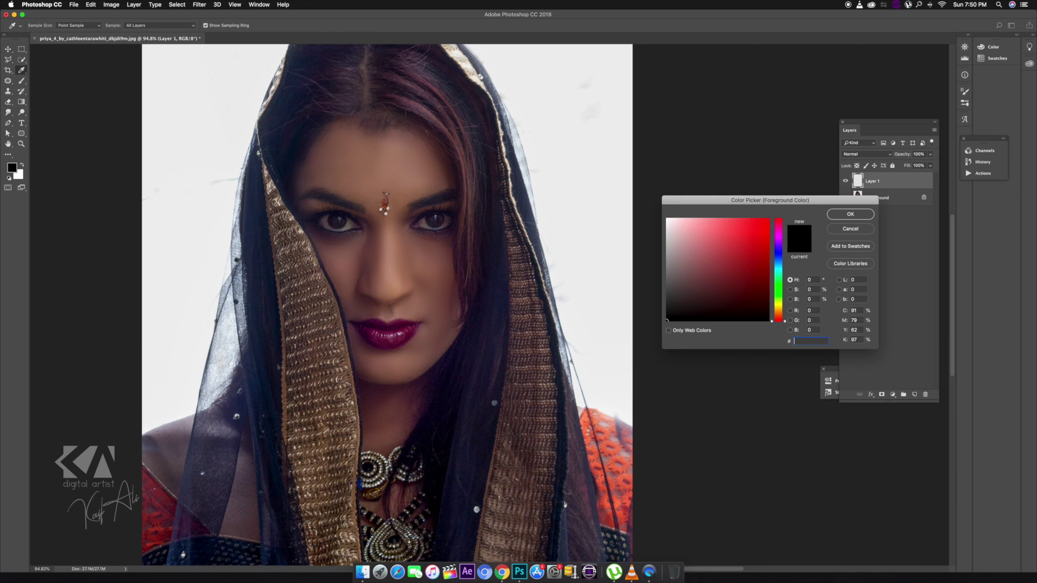
type("808080")
key("Return")
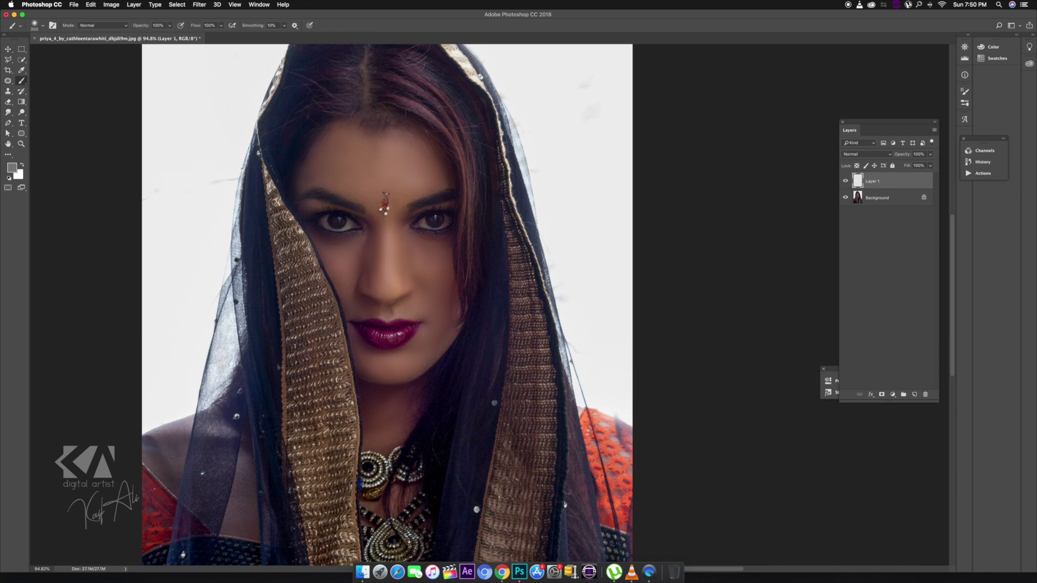
key("alt+BackSpace")
left_click(870, 156)
left_click(863, 243)
Step: Brighten both eyes on the gray layer using a small Dodge tool brush at 22% exposure
left_click(21, 113)
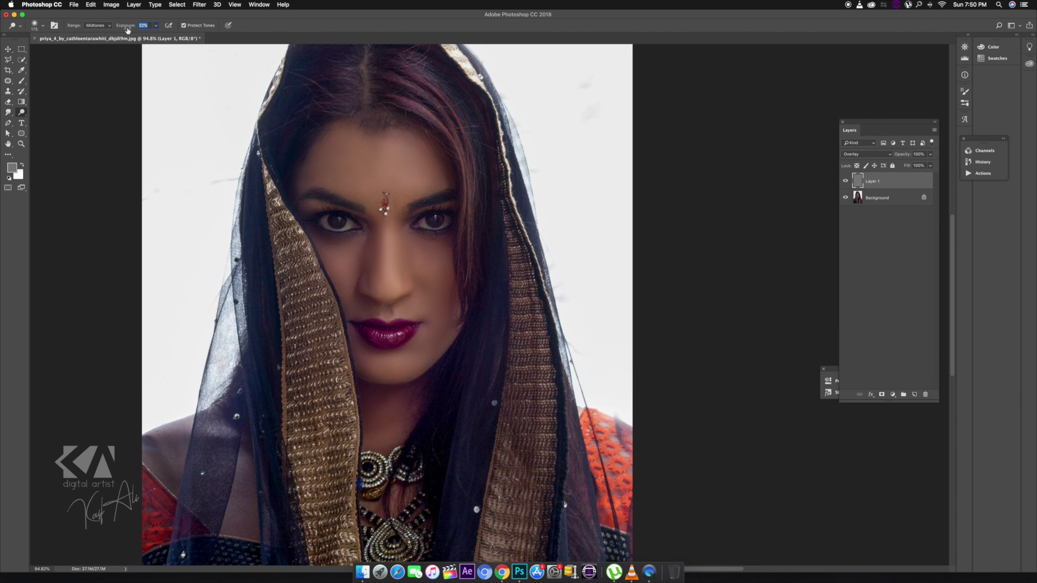
scroll(334, 211, "up", 3)
key("[")
key("[")
key("[")
key("[")
key("[")
key("[")
key("[")
key("[")
key("[")
scroll(356, 239, "up", 5)
mouse_move(360, 228)
left_mouse_down()
mouse_move(327, 254)
mouse_move(275, 241)
mouse_move(258, 206)
mouse_move(272, 201)
mouse_move(253, 223)
mouse_move(277, 242)
mouse_move(369, 240)
mouse_move(369, 221)
mouse_move(340, 212)
mouse_move(316, 236)
mouse_move(290, 203)
mouse_move(296, 231)
mouse_move(339, 221)
left_mouse_up()
key("[")
mouse_move(667, 218)
left_mouse_down()
mouse_move(680, 242)
mouse_move(733, 243)
mouse_move(771, 220)
mouse_move(759, 202)
mouse_move(758, 235)
mouse_move(733, 236)
mouse_move(694, 211)
mouse_move(727, 232)
mouse_move(737, 202)
mouse_move(716, 235)
mouse_move(696, 205)
left_mouse_up()
key("[")
key("[")
key("[")
key("[")
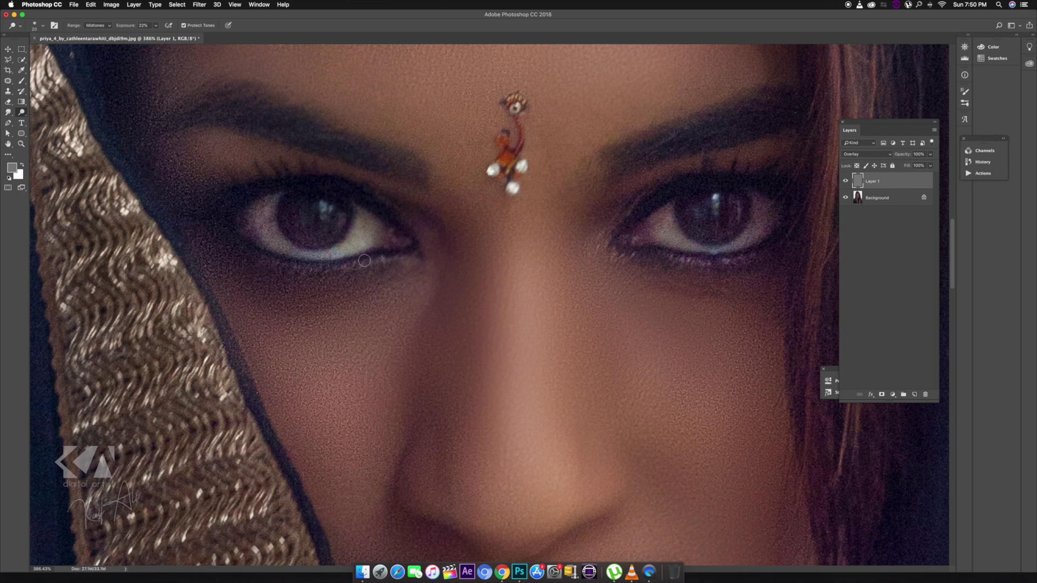
Step: Dodge the facial highlights with a larger brush and the lip highlights with a small one
key("super+0")
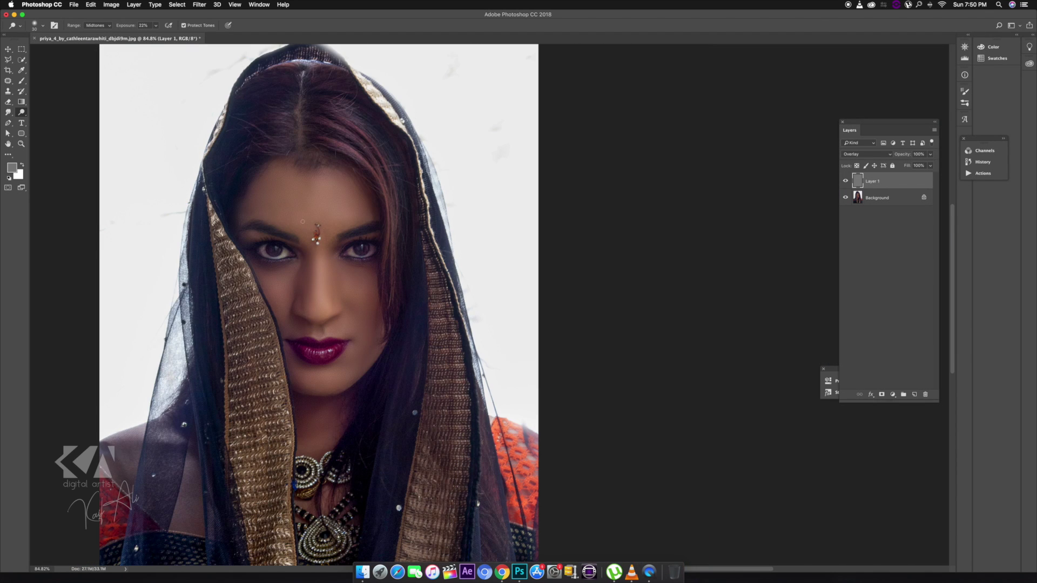
key("]")
key("]")
key("]")
key("]")
key("]")
key("]")
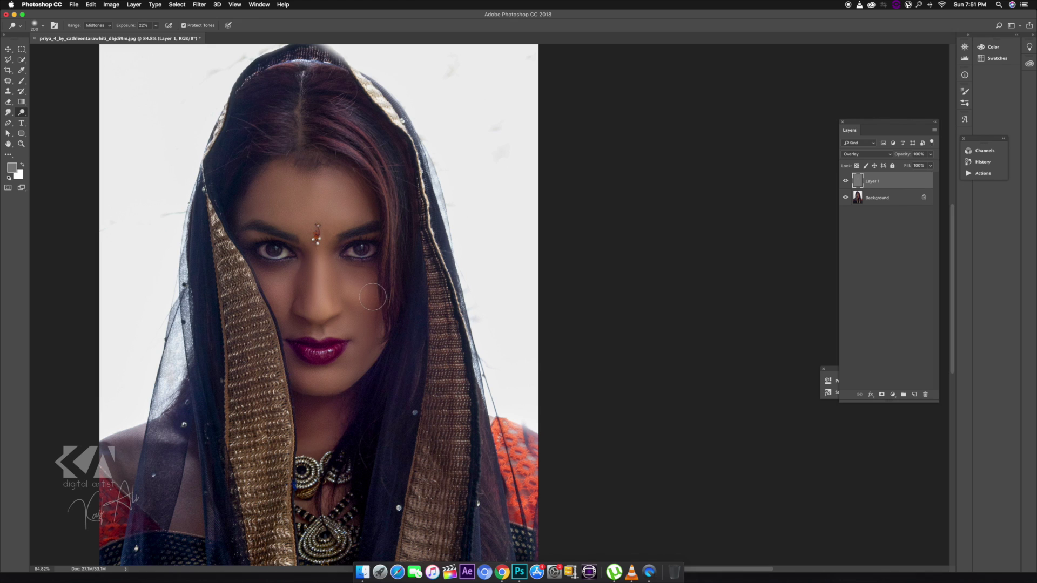
scroll(319, 350, "up", 3)
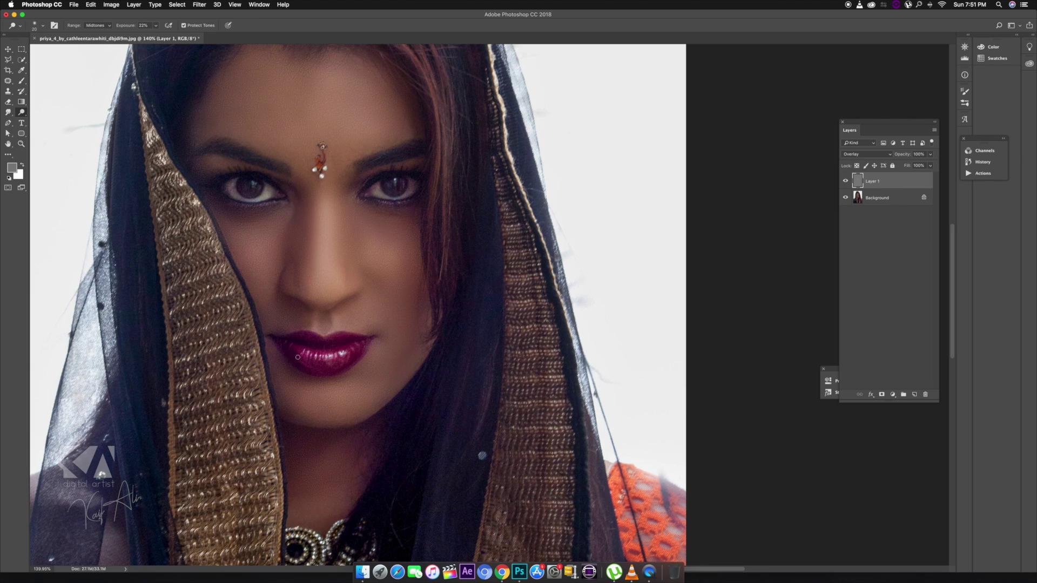
Step: Dodge broad areas of the portrait on the gray layer with a much larger brush
scroll(298, 357, "down", 2)
key("]")
key("]")
key("]")
key("]")
key("]")
key("]")
key("]")
key("]")
key("]")
key("]")
key("]")
key("]")
key("]")
key("]")
key("]")
scroll(461, 304, "down", 2)
Step: Touch up the irises with a small dodge brush and merge the gray layer into the background
scroll(525, 220, "up", 5)
key("[")
key("[")
key("[")
key("[")
key("[")
key("[")
key("[")
key("[")
key("[")
key("[")
key("[")
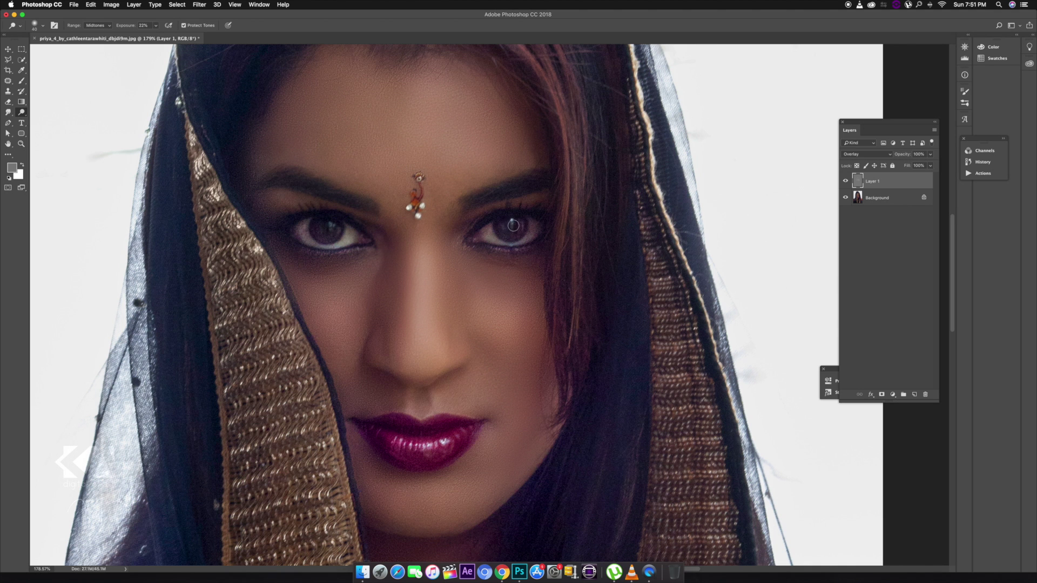
scroll(500, 260, "down", 6)
key("Delete")
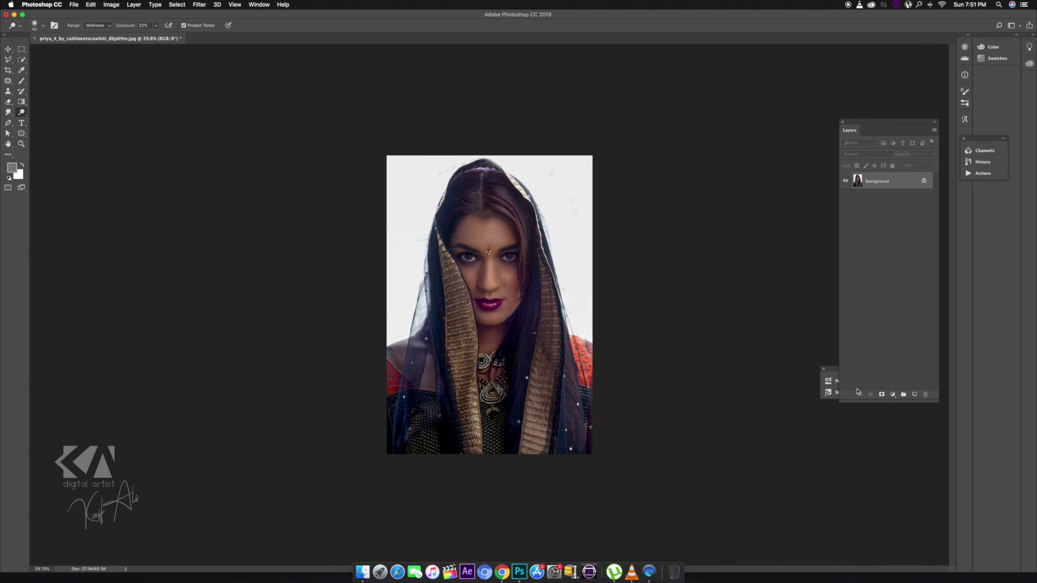
Step: Add a Curves adjustment that lifts the highlights with an anchor point in the shadows, and merge it into the background
left_click(893, 395)
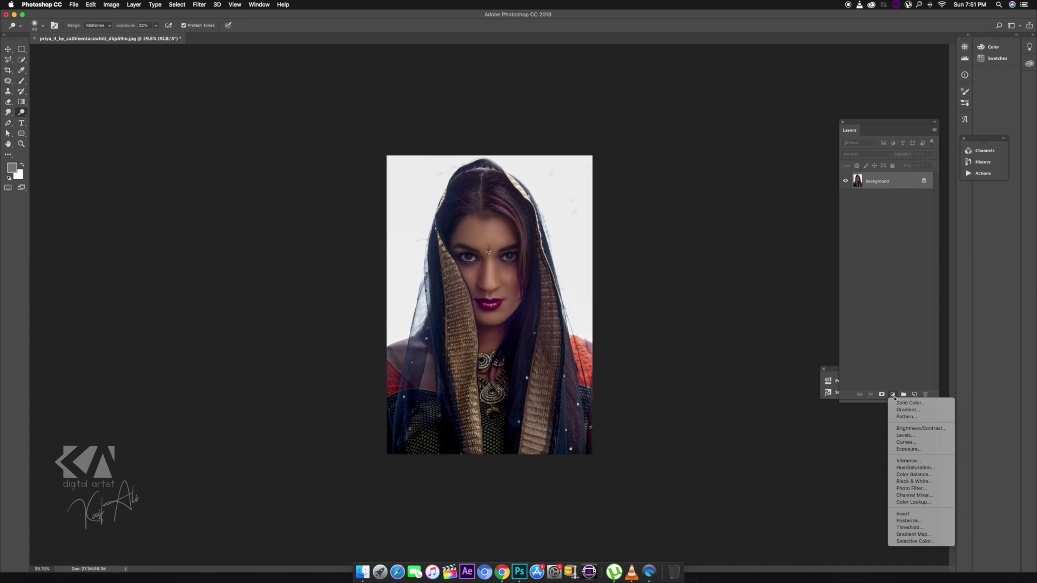
left_click(913, 443)
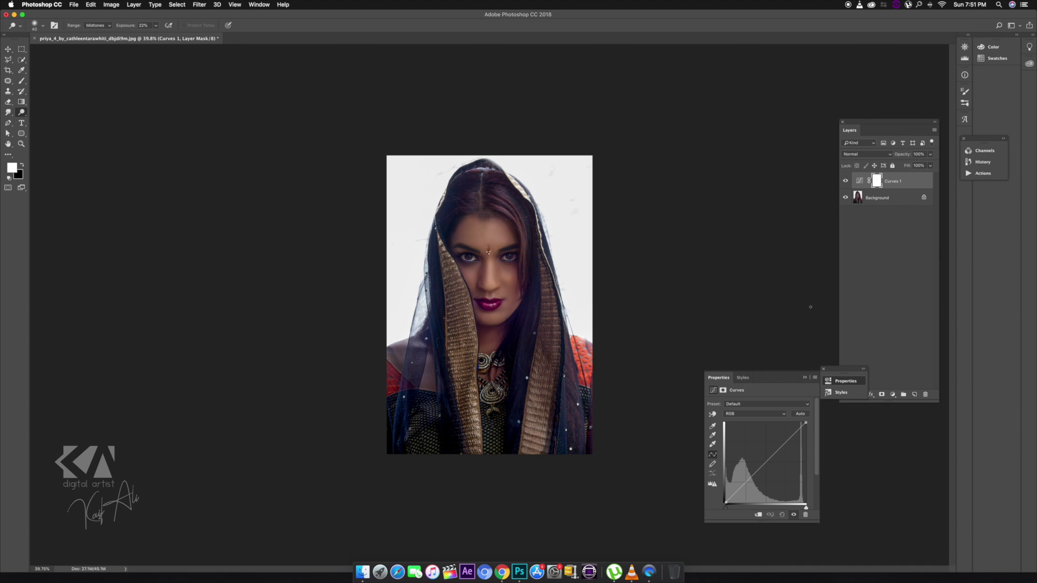
left_click(786, 439)
left_click_drag(746, 480, 723, 499)
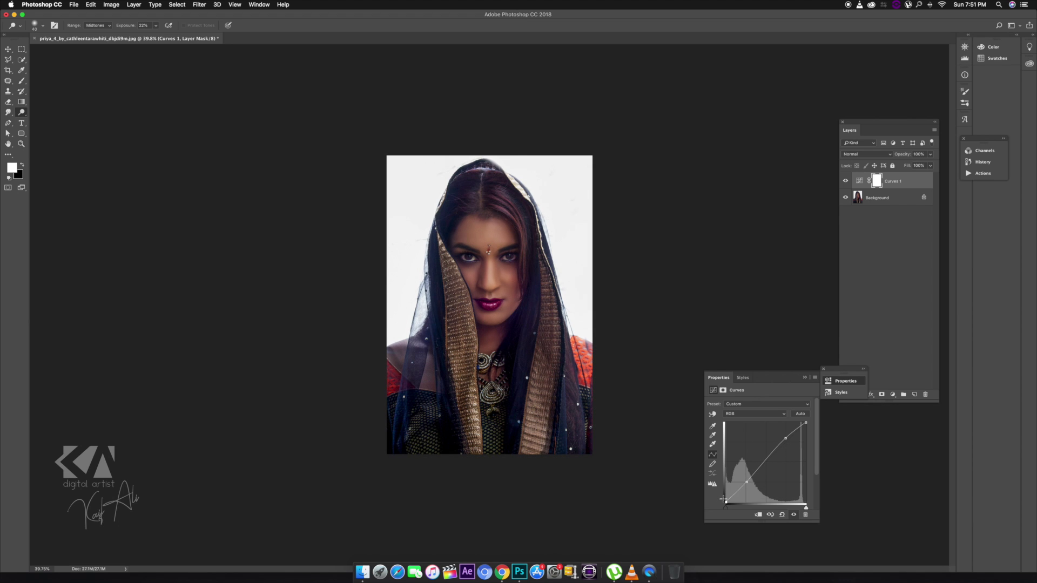
left_click(806, 378)
left_click(876, 201, "shift")
key("super+e")
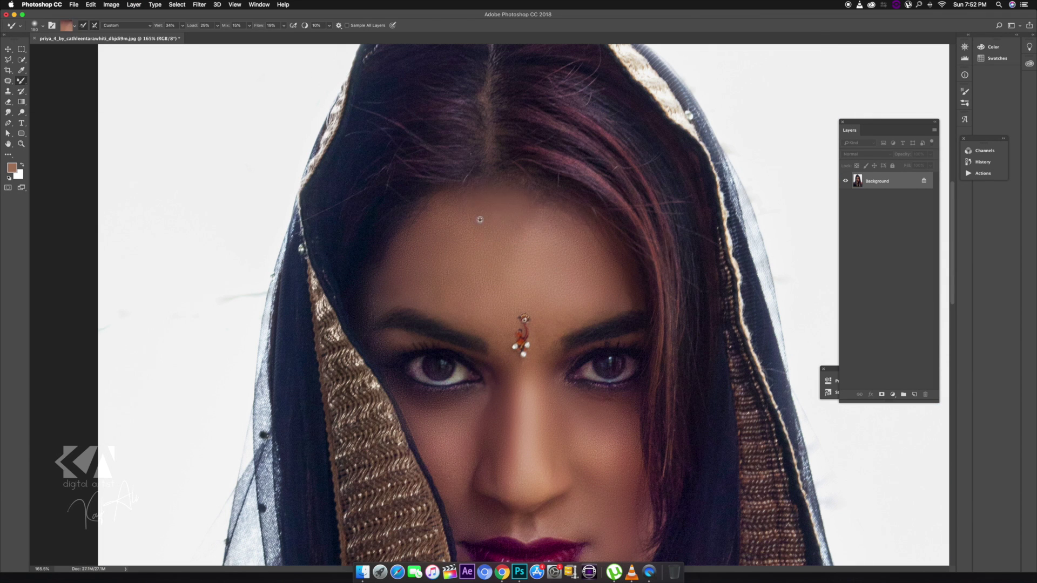
scroll(480, 219, "down", 6)
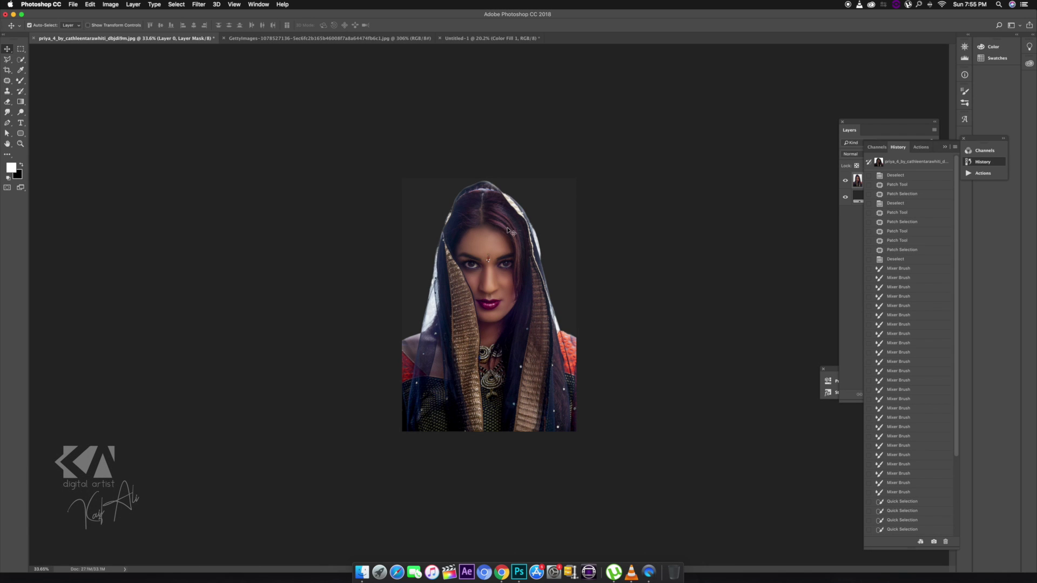
Step: Bring the masked cut-out of the woman into the Untitled-1 document and enlarge it along the canvas's lower edge
left_click_drag(510, 232, 479, 40)
left_click_drag(501, 306, 454, 359)
key("super+t")
left_click_drag(496, 287, 602, 229)
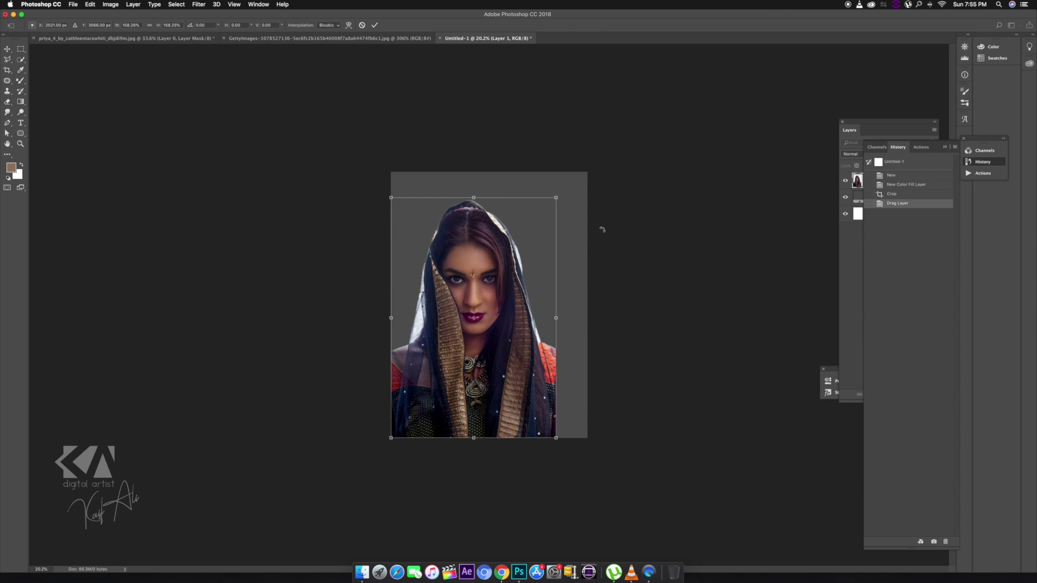
key("Return")
Step: Crop the canvas tighter around the woman, trimming the empty gray area beside and above her
key("c")
left_click_drag(585, 174, 574, 183)
key("Return")
key("super+0")
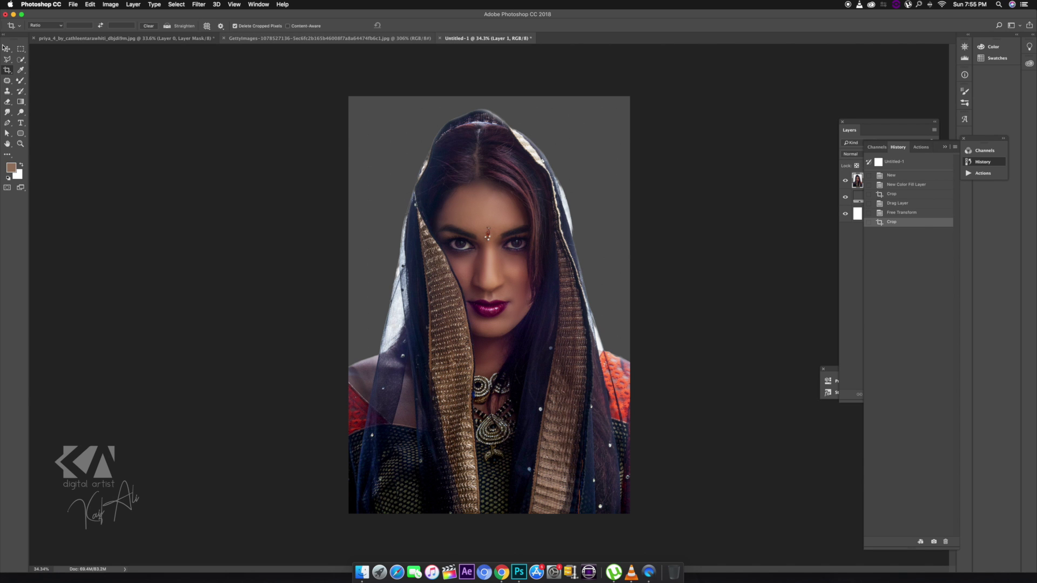
Step: Bring the copper texture image into Untitled-1, send it behind the woman and scale it to cover the upper backdrop
left_click(324, 39)
key("v")
left_click_drag(488, 45, 655, 197)
key("ctrl+bracketleft")
key("ctrl+t")
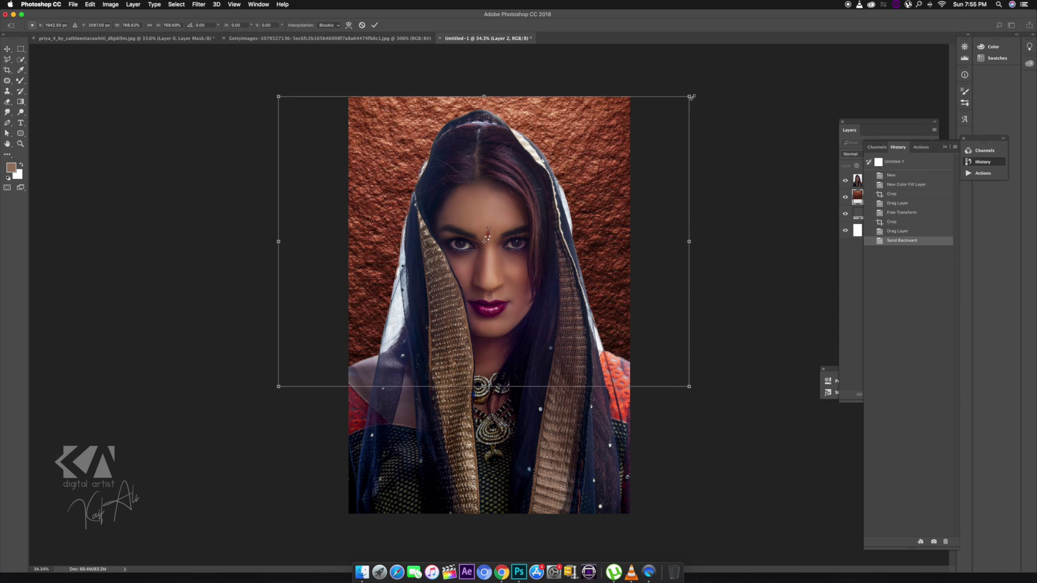
key("Return")
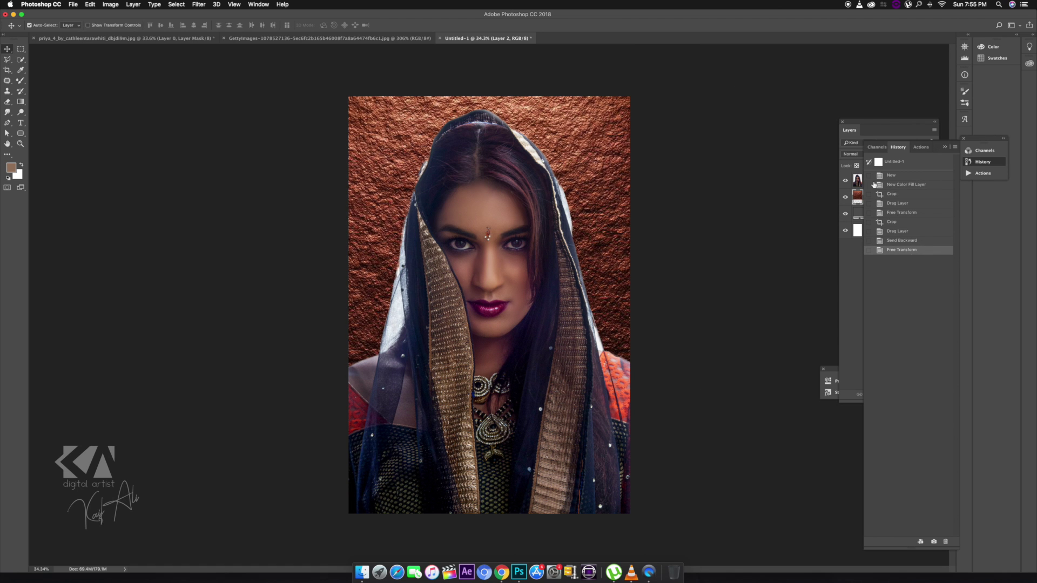
Step: Apply a Gaussian Blur with a 14.8-pixel radius to the copper texture layer
left_click(860, 269)
left_click(887, 204)
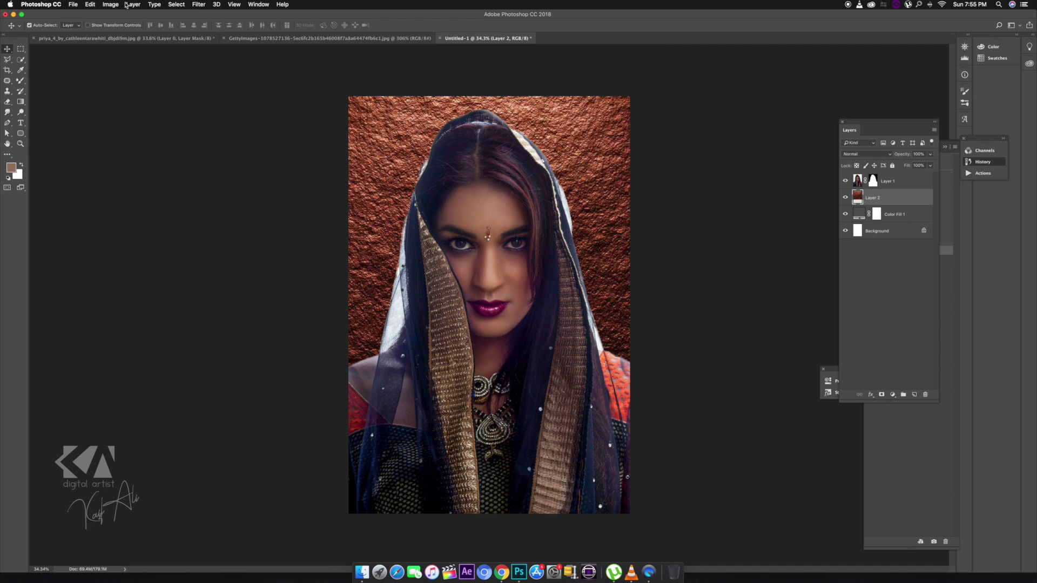
left_click(199, 5)
mouse_move(216, 97)
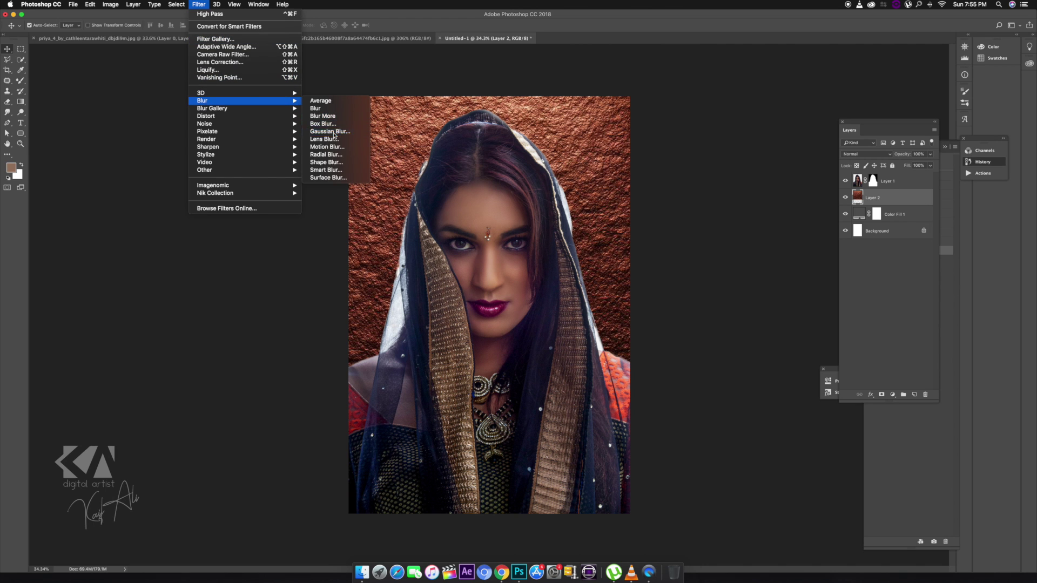
left_click(325, 135)
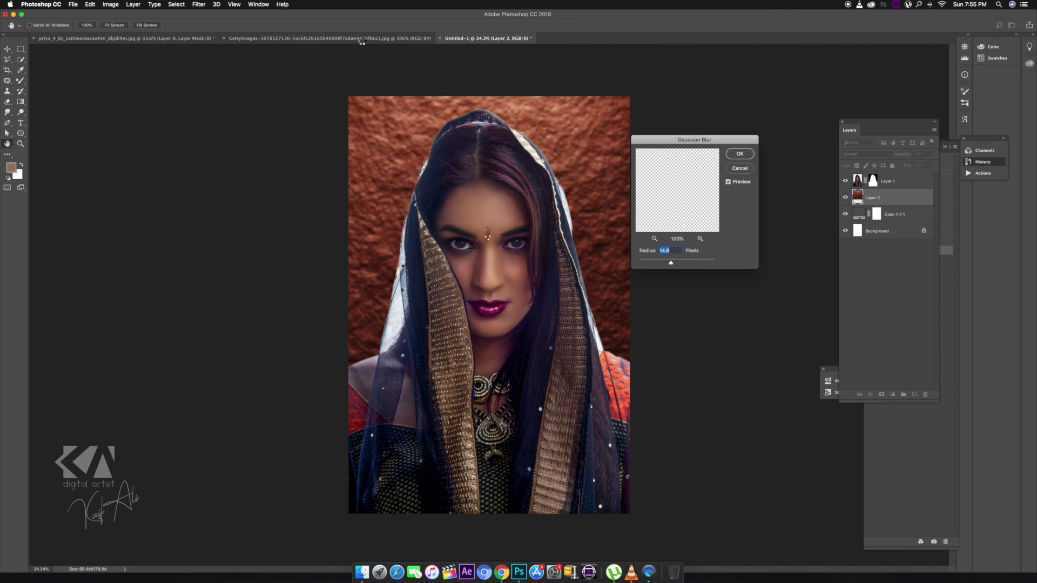
key("Return")
Step: Apply a Lens Blur to the texture layer with a hexagon iris, radius 77, blade curvature 100 and rotation 88
left_click(198, 5)
mouse_move(227, 103)
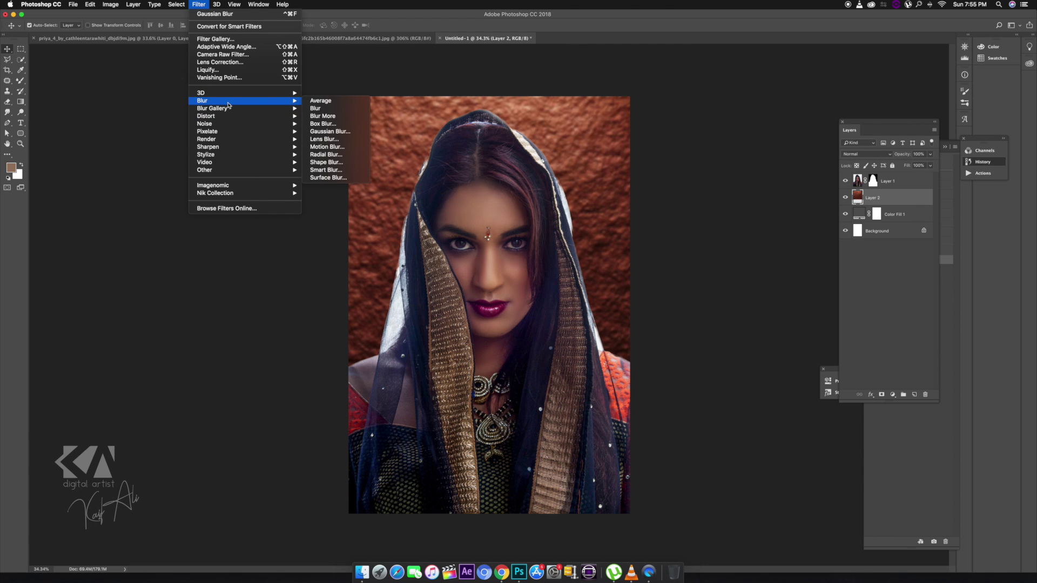
left_click(333, 143)
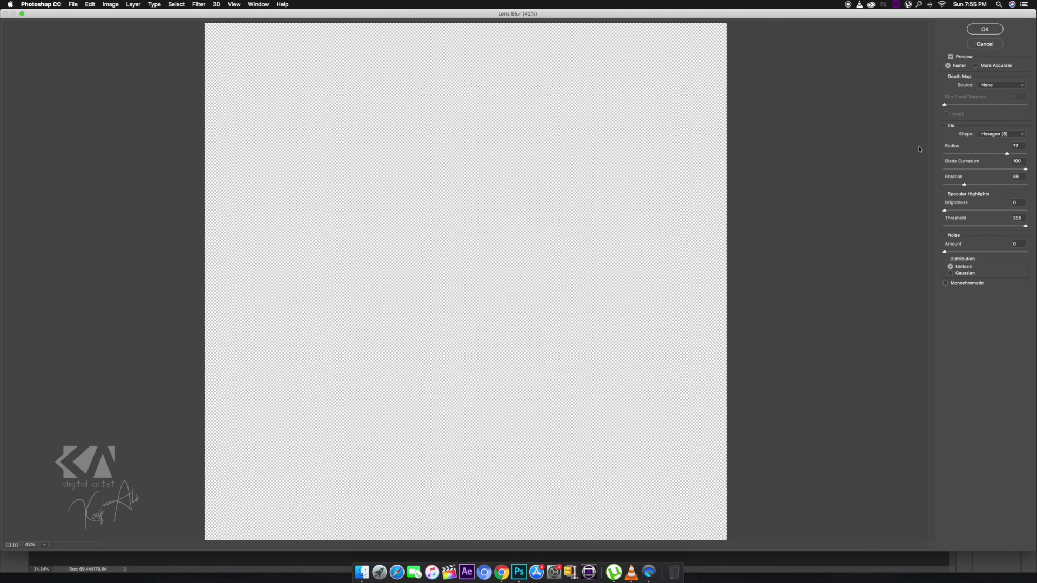
left_click(990, 31)
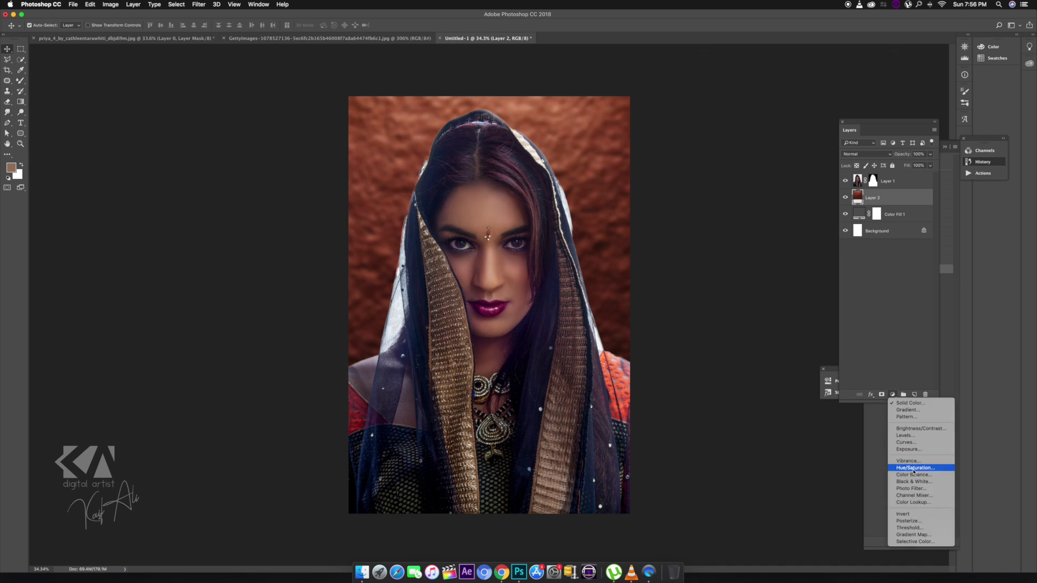
Step: Desaturate the texture backdrop with a clipped Hue/Saturation adjustment set to saturation -100
left_click(914, 465)
left_click_drag(759, 446, 710, 448)
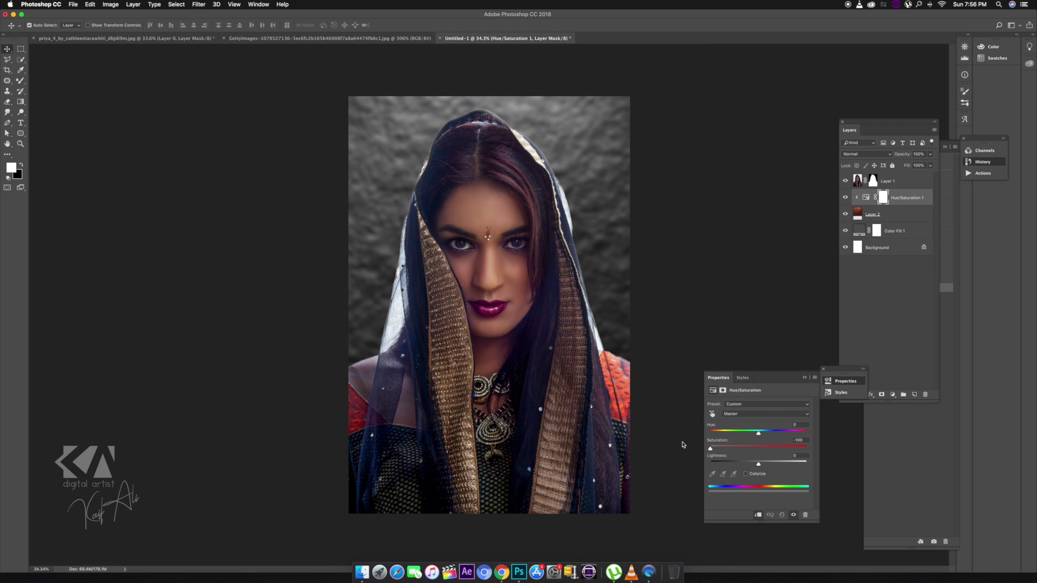
left_click(806, 379)
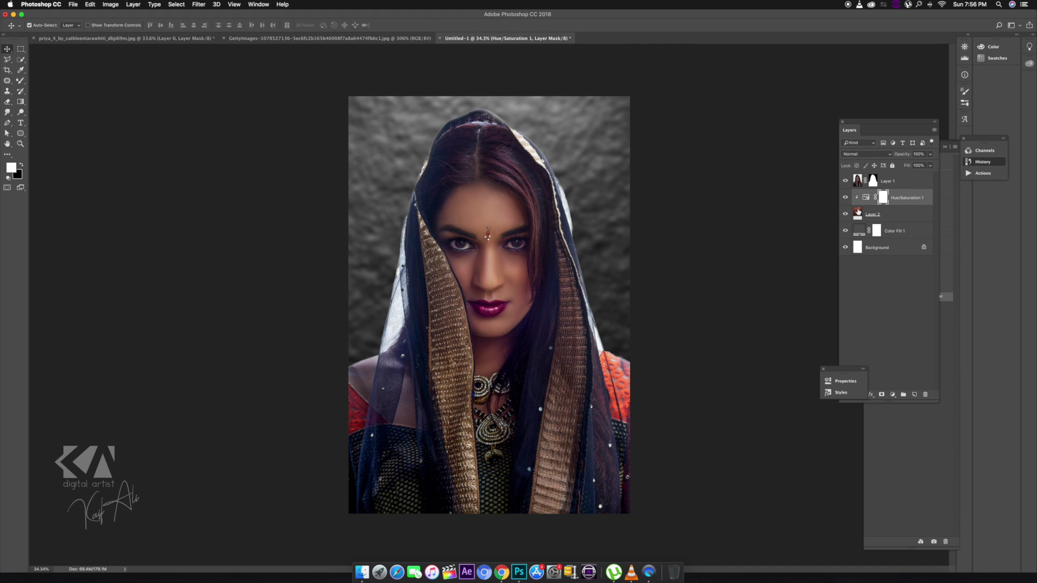
Step: Add a Black & White adjustment clipped to the woman's layer and raise its reds and yellows
left_click(892, 181)
left_click(892, 394)
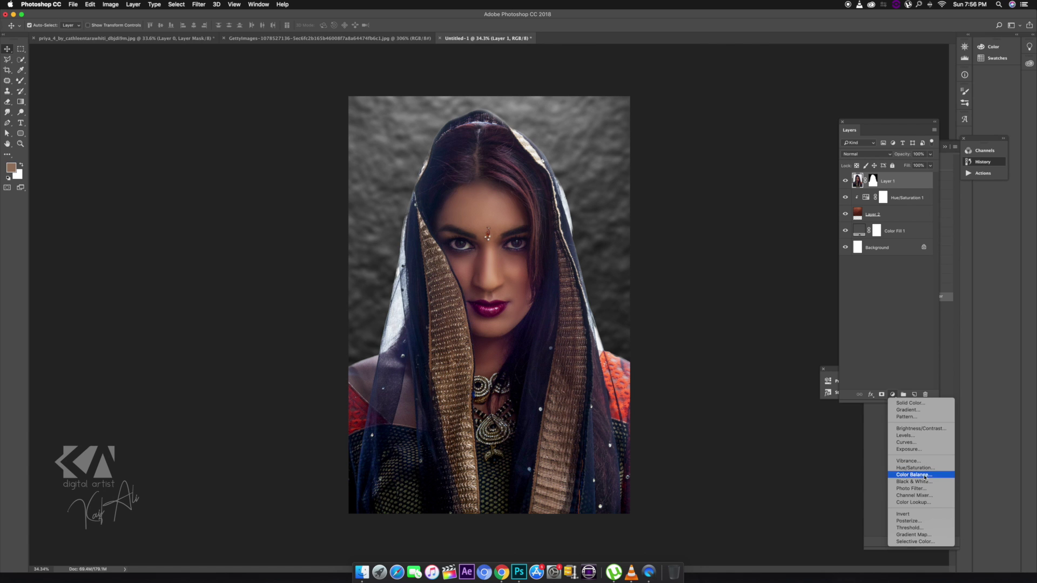
left_click(915, 481)
left_click(760, 516)
left_click_drag(757, 435, 776, 447)
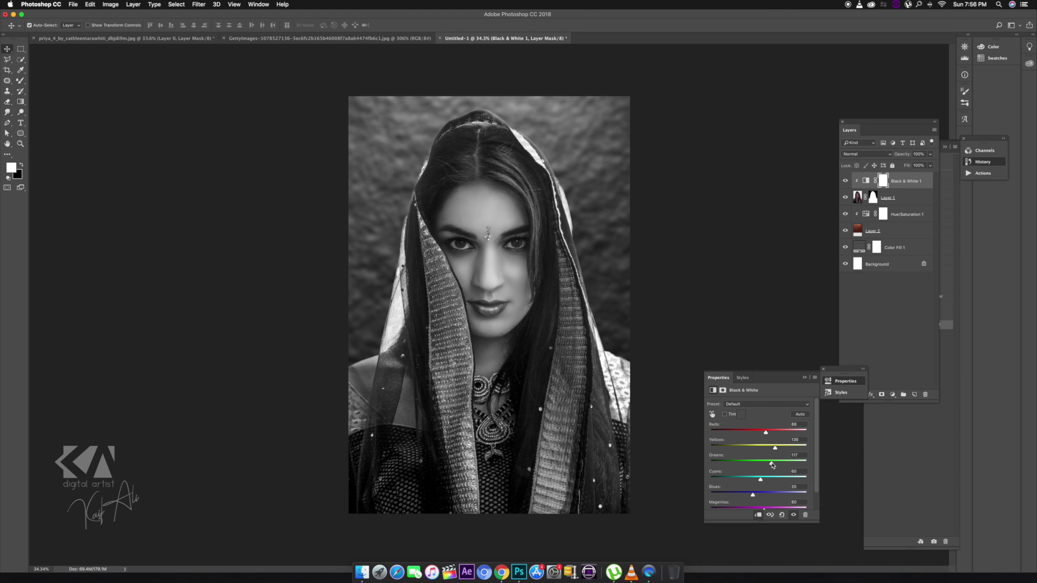
Step: Lower the Black & White greens to -47 and magentas to 10, and reduce the cyans and blues
left_click_drag(790, 484, 731, 494)
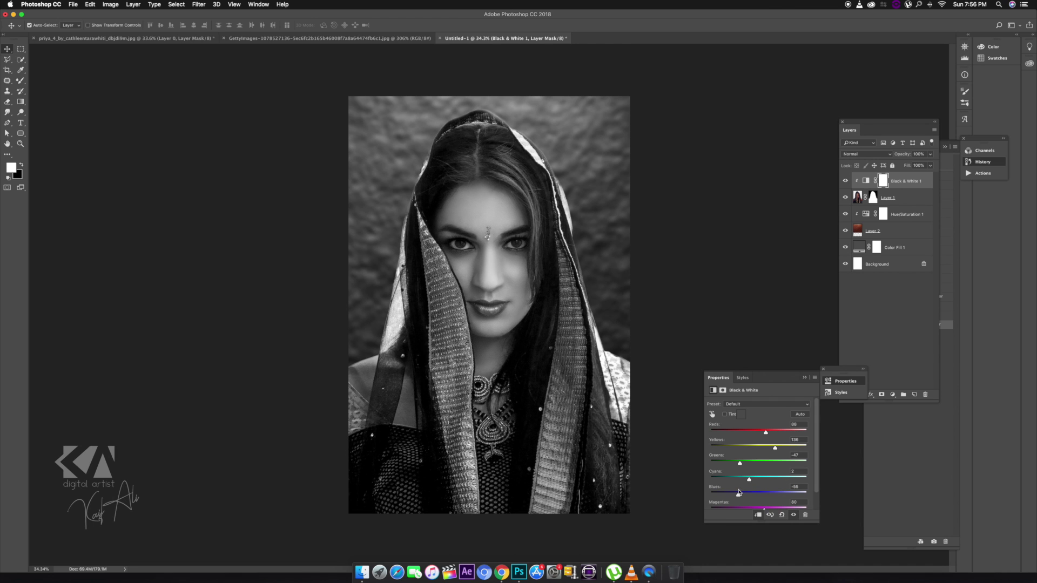
scroll(763, 480, "down", 2)
mouse_move(752, 492)
left_mouse_down()
mouse_move(736, 493)
mouse_move(759, 491)
mouse_move(750, 494)
left_mouse_up()
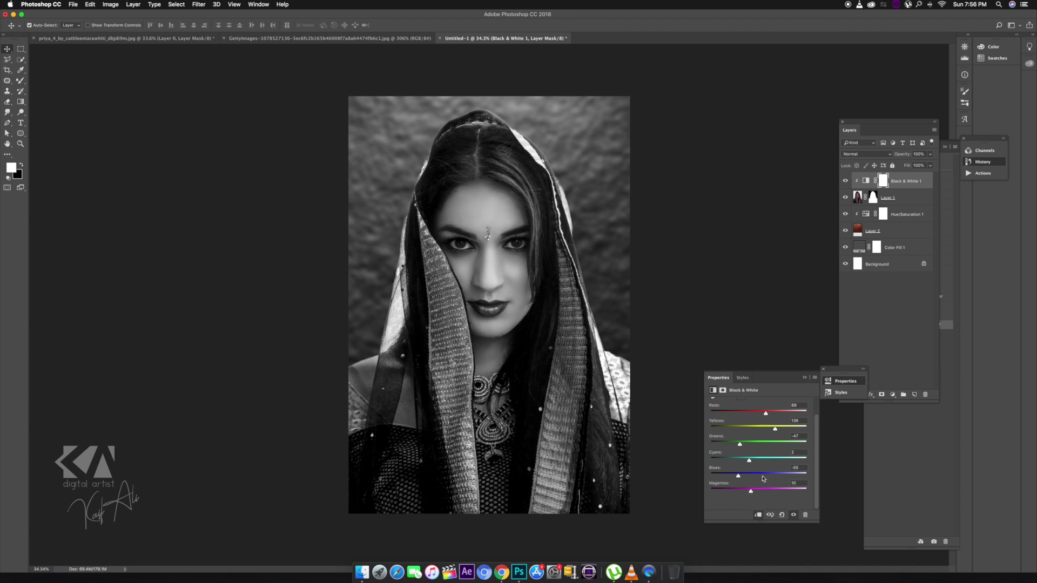
left_click(804, 378)
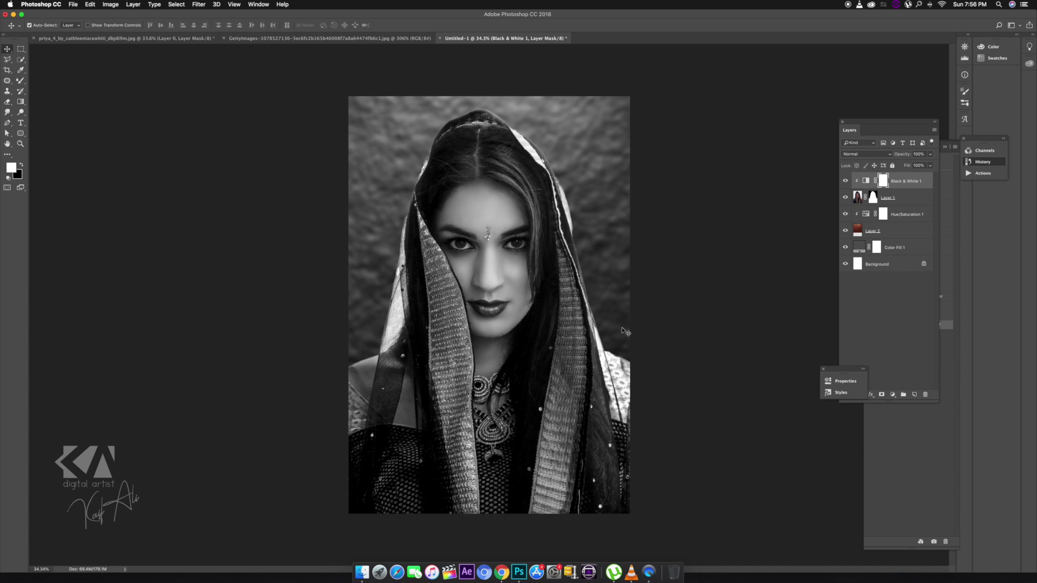
Step: Add a Brightness/Contrast adjustment on top that strongly lowers the brightness and raises the contrast
scroll(621, 331, "down", 5)
scroll(621, 331, "up", 2)
left_click(893, 394)
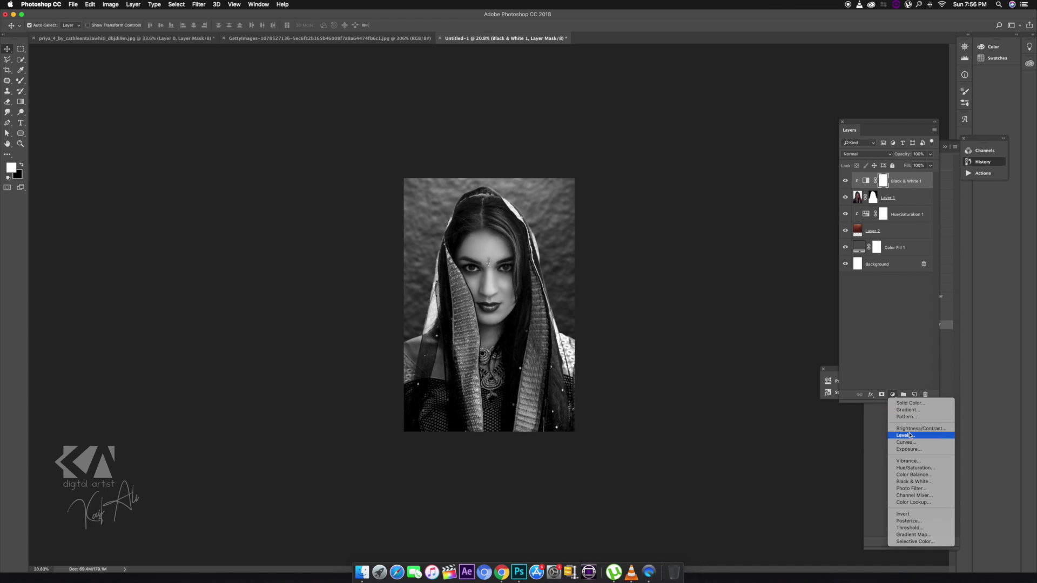
left_click(911, 429)
left_click_drag(733, 426, 788, 440)
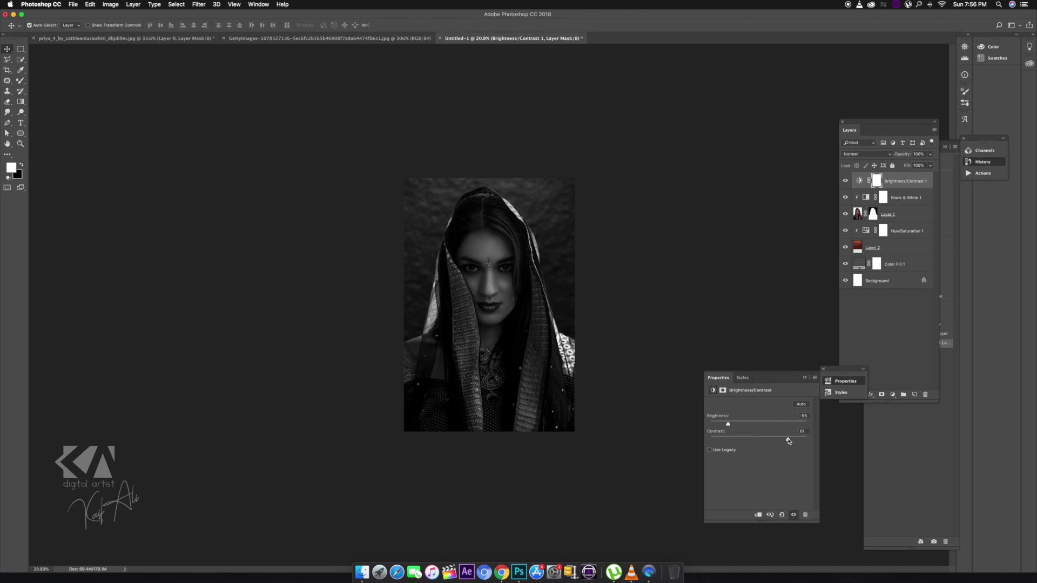
left_click(804, 379)
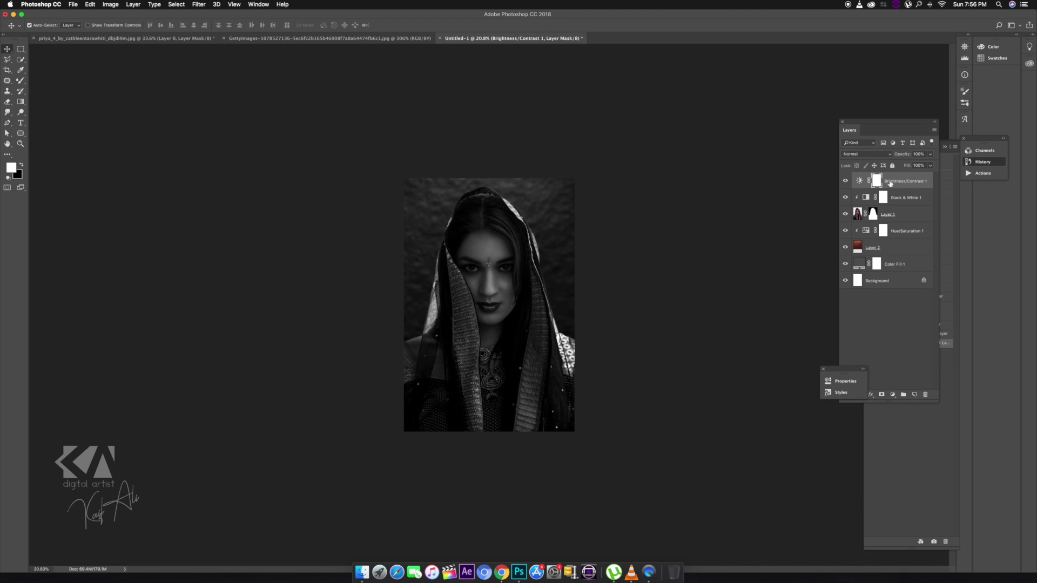
Step: Paint black over the face on the Brightness/Contrast mask with a large soft brush at 62% opacity and 74% flow
left_click(25, 83)
right_click(23, 82)
left_click(48, 79)
key("bracketright")
left_click_drag(142, 27, 127, 29)
left_click_drag(197, 29, 184, 28)
key("bracketright")
key("bracketright")
key("bracketright")
key("bracketright")
key("bracketright")
key("bracketright")
key("bracketright")
key("bracketright")
key("bracketright")
key("bracketright")
key("bracketright")
key("bracketright")
key("bracketright")
key("bracketright")
key("bracketright")
key("bracketright")
key("bracketright")
key("bracketright")
key("bracketright")
key("bracketright")
key("bracketright")
key("bracketright")
key("bracketright")
left_click(490, 290)
key("x")
left_click(483, 287)
left_click(487, 274)
Step: Enlarge the brush well beyond the head and paint the centre of the Brightness/Contrast mask once more
key("bracketright")
key("bracketright")
key("bracketright")
key("bracketright")
key("bracketright")
key("bracketright")
key("bracketright")
key("bracketright")
key("bracketright")
key("bracketright")
key("bracketright")
key("bracketright")
key("bracketright")
key("bracketright")
key("bracketright")
key("bracketright")
key("bracketright")
left_click(492, 276)
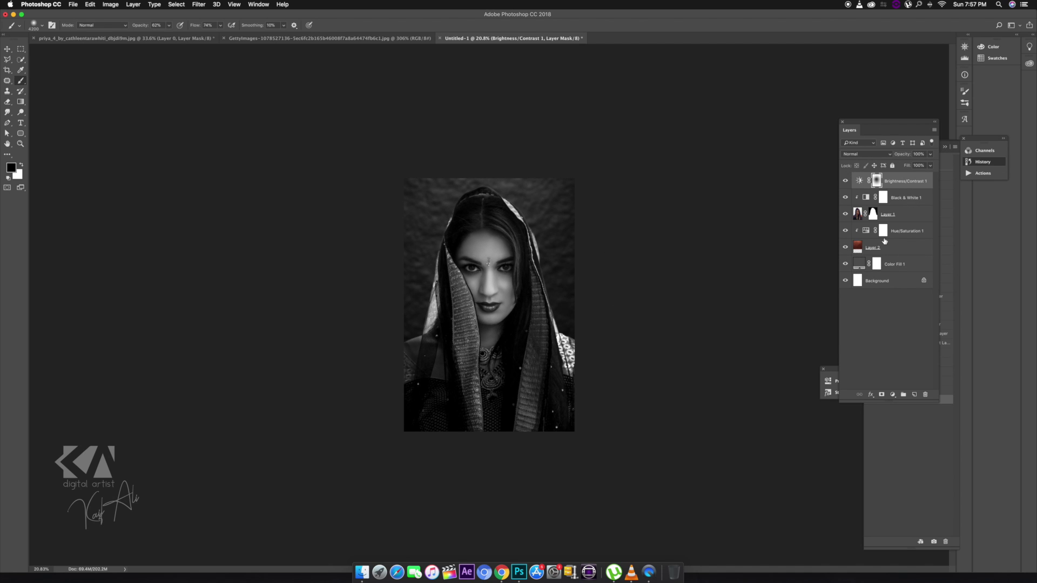
Step: Add a new layer above the Hue/Saturation adjustment and dab a large soft white glow behind the woman
left_click(908, 228)
left_click(915, 394)
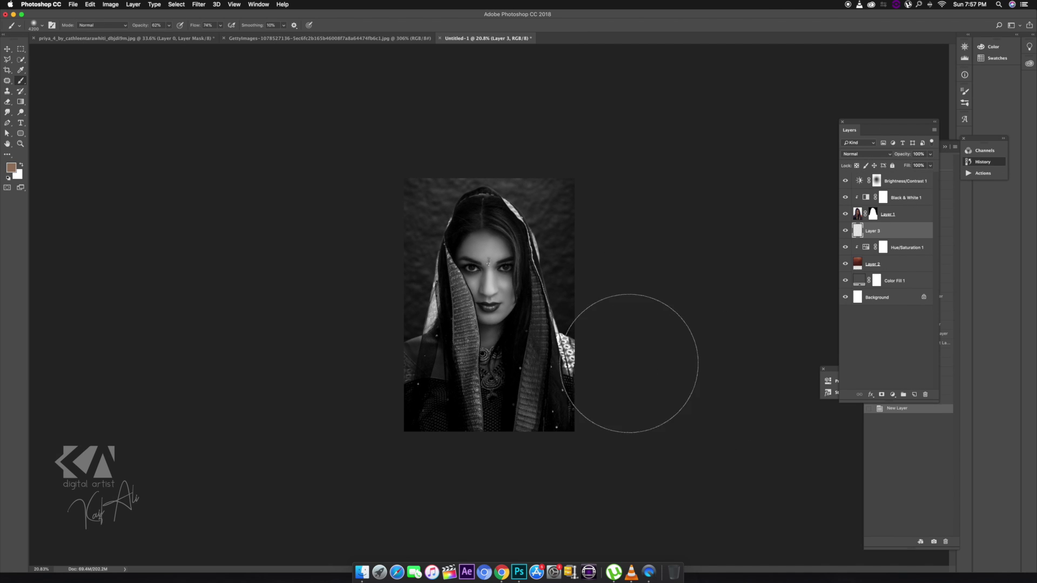
left_click(483, 276)
key("bracketleft")
key("bracketleft")
key("bracketleft")
key("bracketleft")
key("bracketleft")
left_click(478, 281)
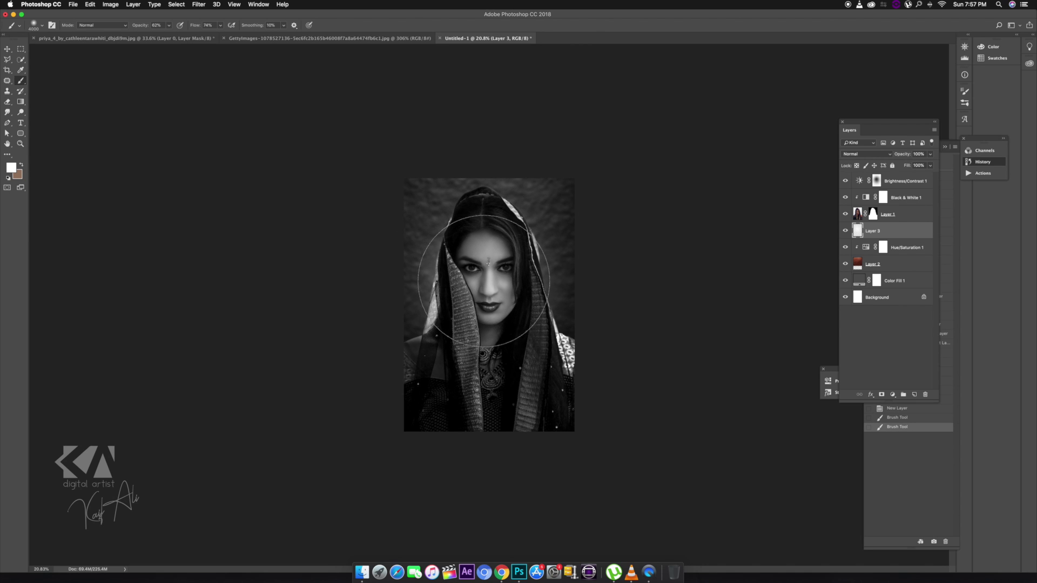
left_click(482, 284)
Step: Build up the white backdrop glow with a smaller brush around the head and a larger one centred on the face
key("bracketleft")
left_click(483, 211)
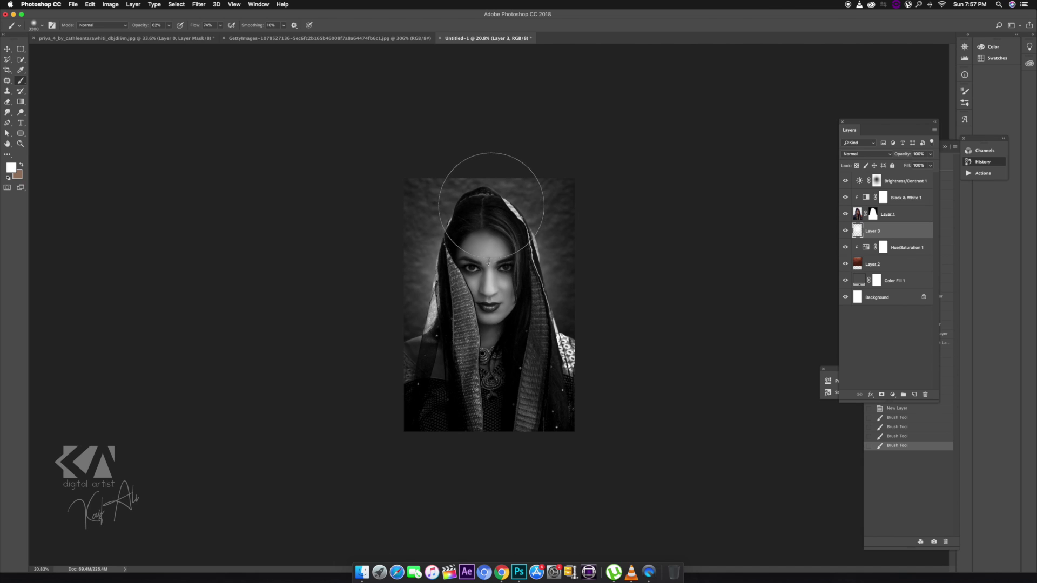
left_click(491, 206)
left_click(491, 206)
left_click(498, 277)
key("bracketright")
key("bracketright")
key("bracketright")
key("bracketright")
left_click(499, 278)
left_click(501, 280)
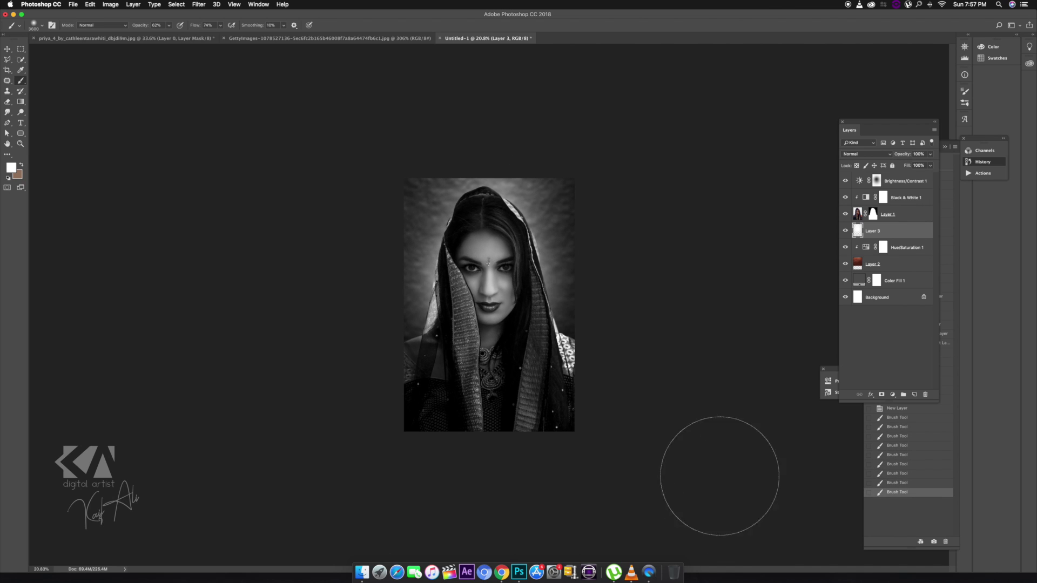
Step: Add a Curves adjustment on top that slightly lifts the highlights, anchors the shadows and raises the black point
left_click(895, 187)
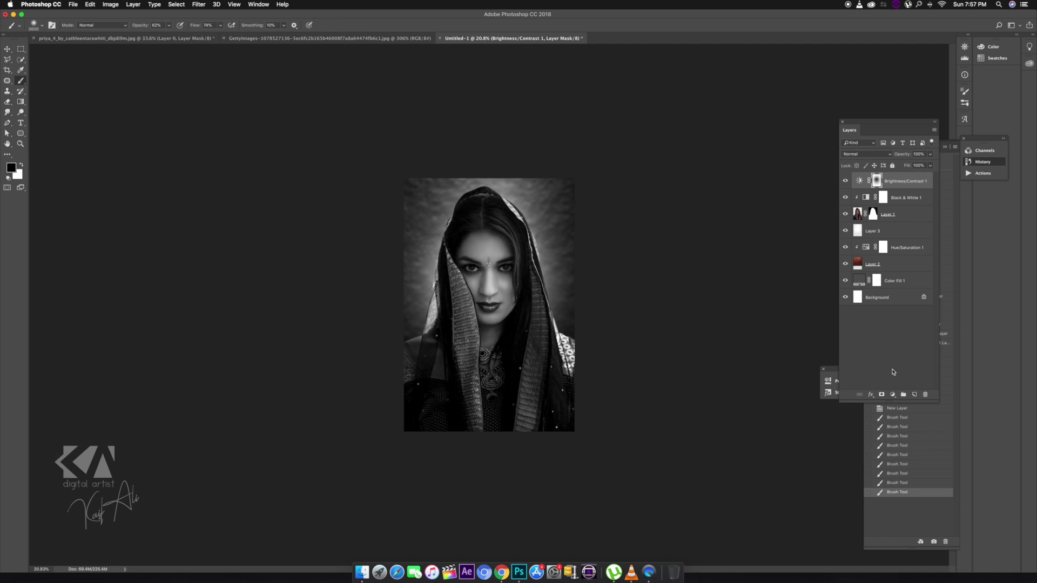
left_click(896, 394)
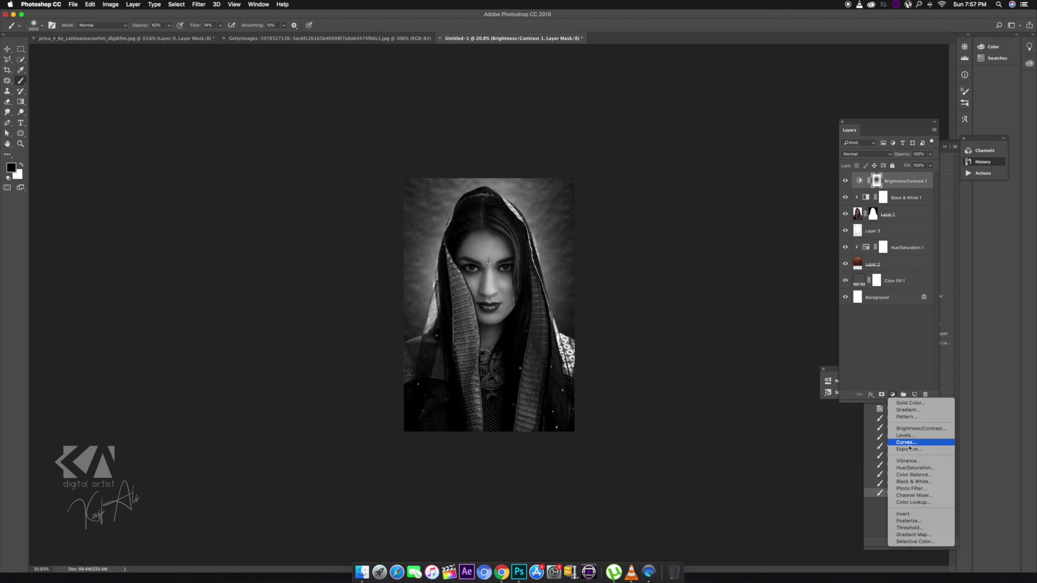
left_click(901, 446)
left_click_drag(781, 447, 781, 444)
left_click_drag(748, 480, 723, 496)
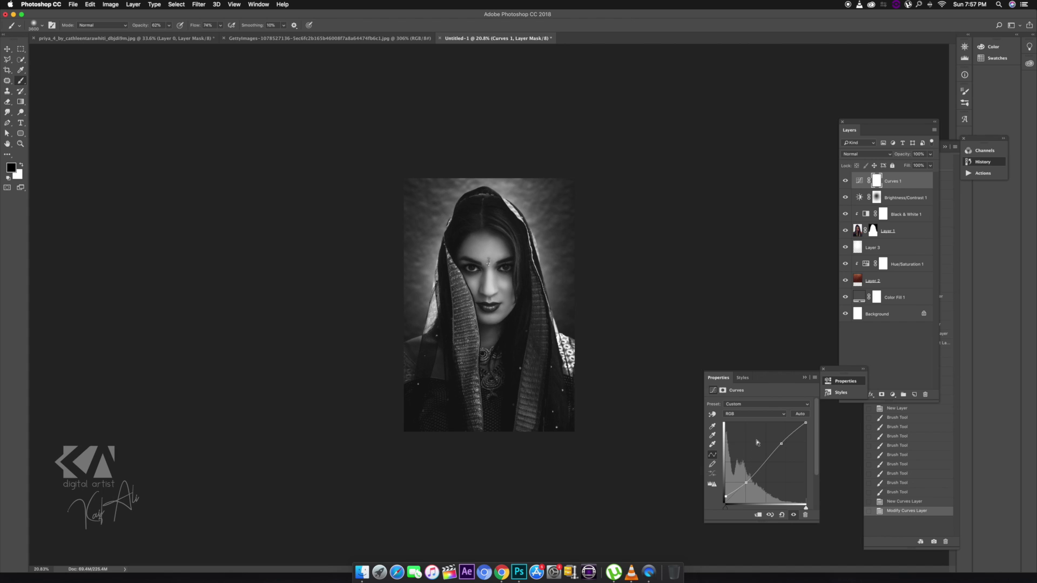
left_click(804, 377)
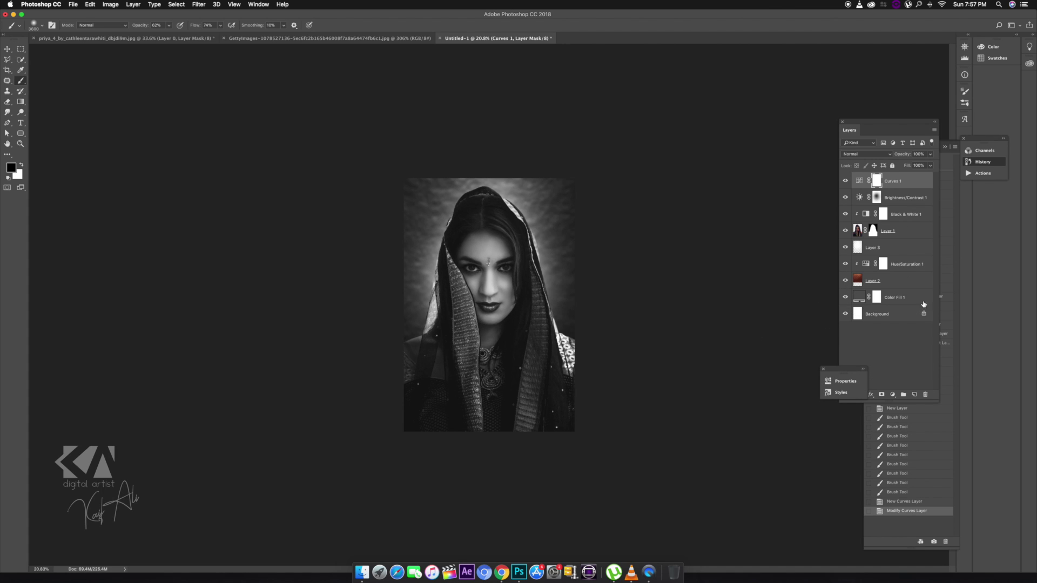
Step: Add new layers above the Curves adjustment and paint fine touches on the portrait with a much smaller brush
left_click(915, 395)
key("[")
key("[")
key("[")
key("[")
key("[")
key("[")
key("[")
key("[")
key("[")
key("[")
key("[")
key("[")
key("[")
key("[")
key("[")
key("[")
key("[")
key("[")
key("[")
key("[")
scroll(477, 269, "up", 5)
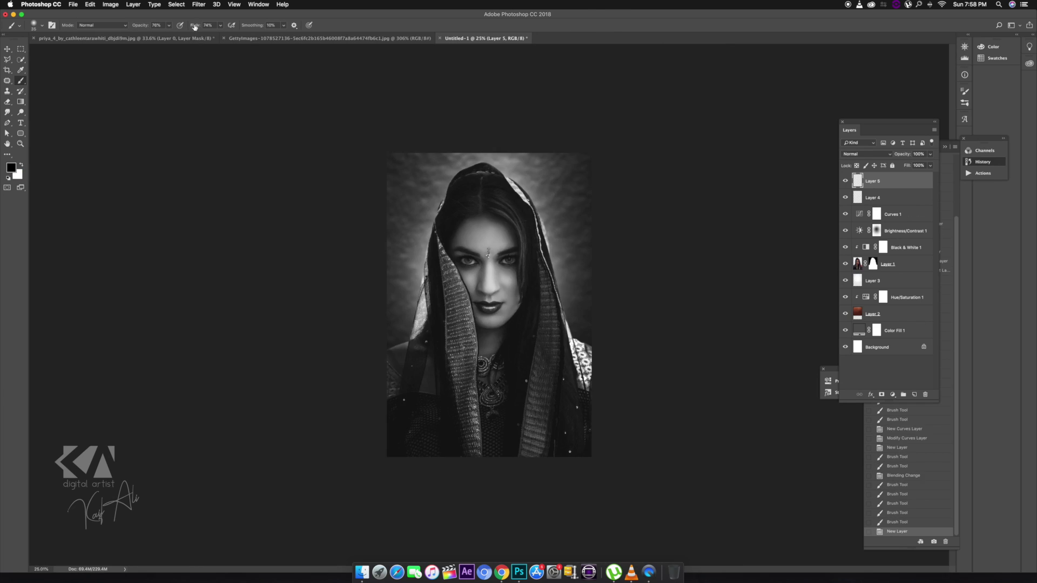
Step: Soften the strokes painted on the topmost layer with a Gaussian Blur and erase the excess
scroll(486, 243, "up", 5)
left_click(199, 4)
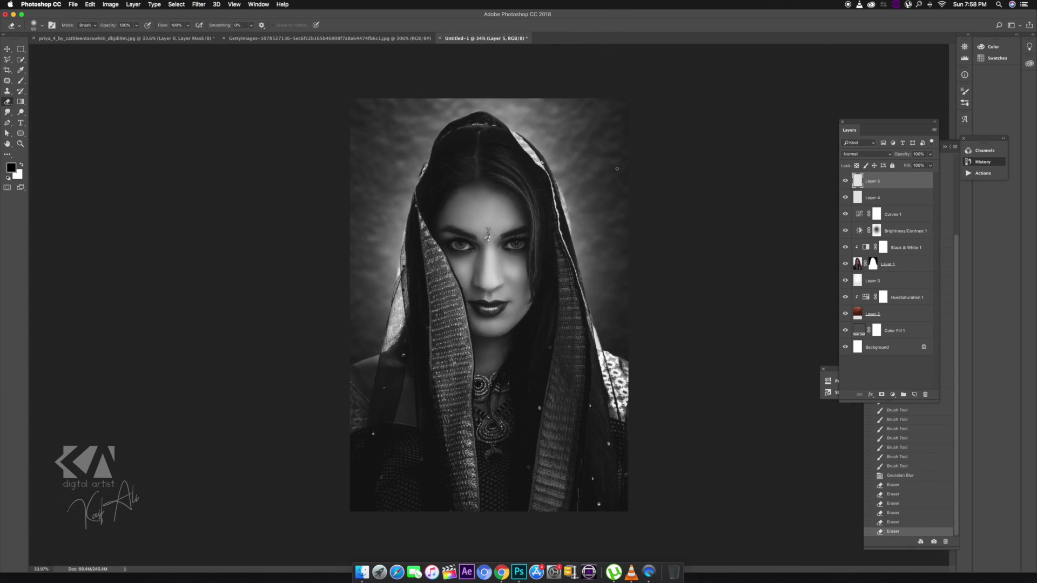
Step: Add a Color Lookup adjustment on top and set its 3DLUT file to FallColors.look
left_click(892, 395)
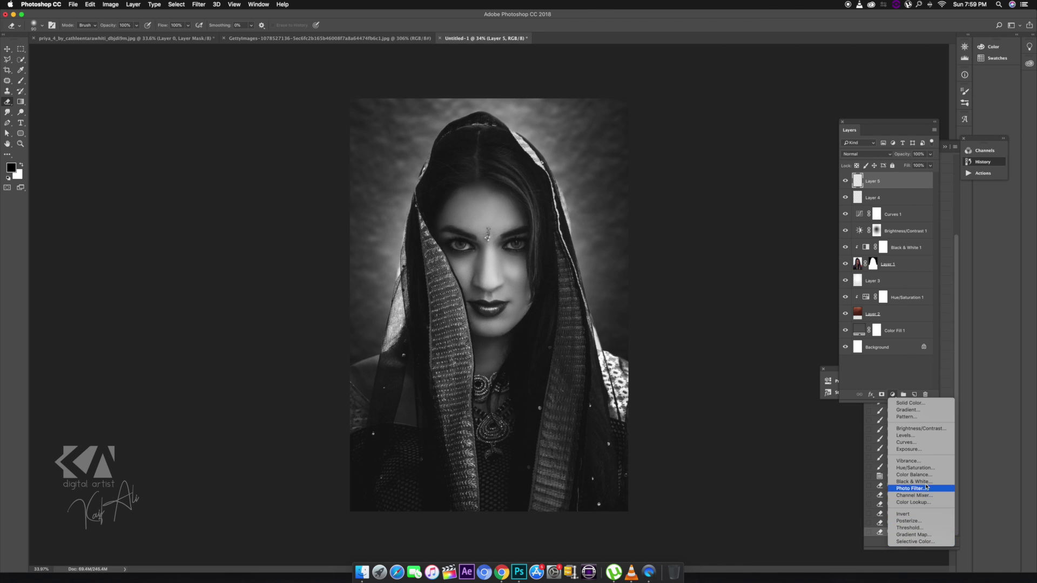
left_click(913, 502)
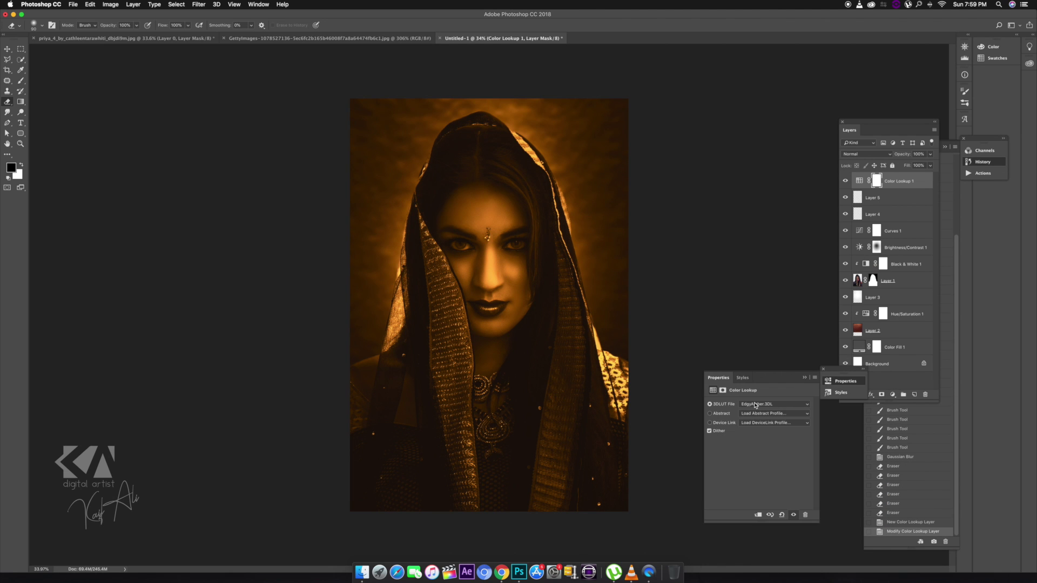
left_click(755, 404)
left_click(754, 412)
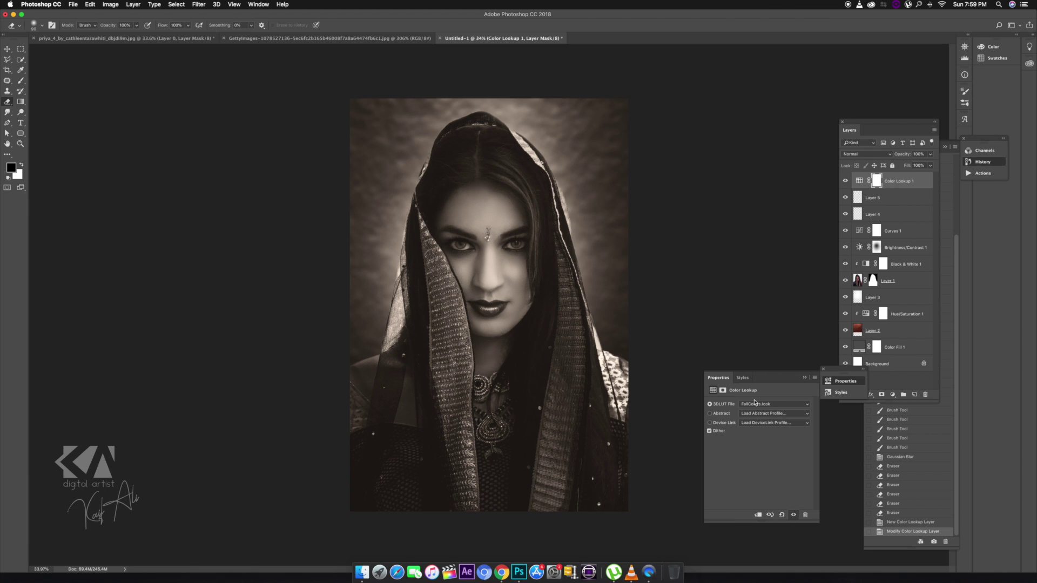
left_click(803, 377)
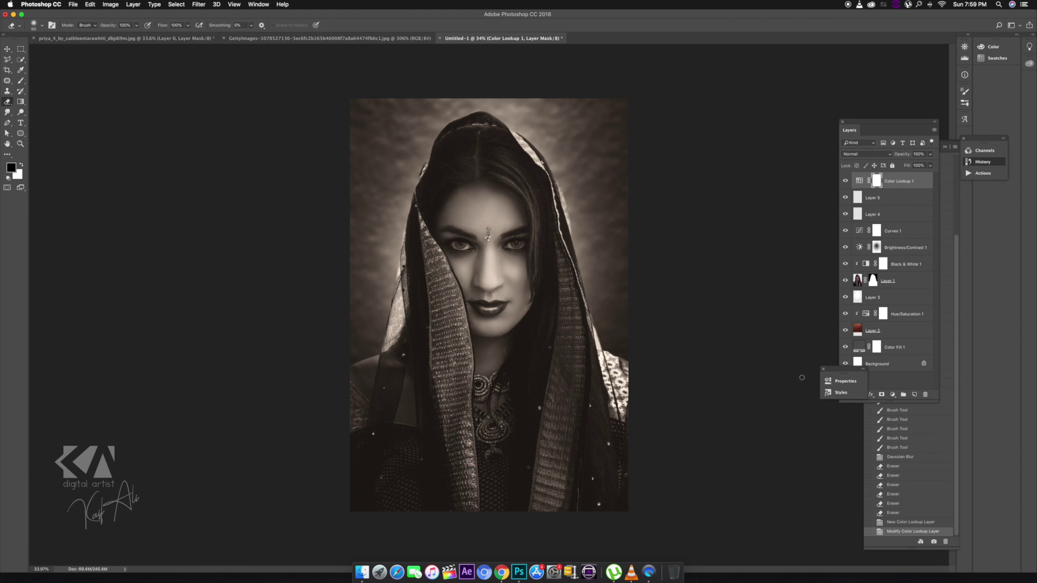
Step: Reduce the fill of the Color Lookup adjustment layer to about 59%
left_click_drag(911, 168, 892, 169)
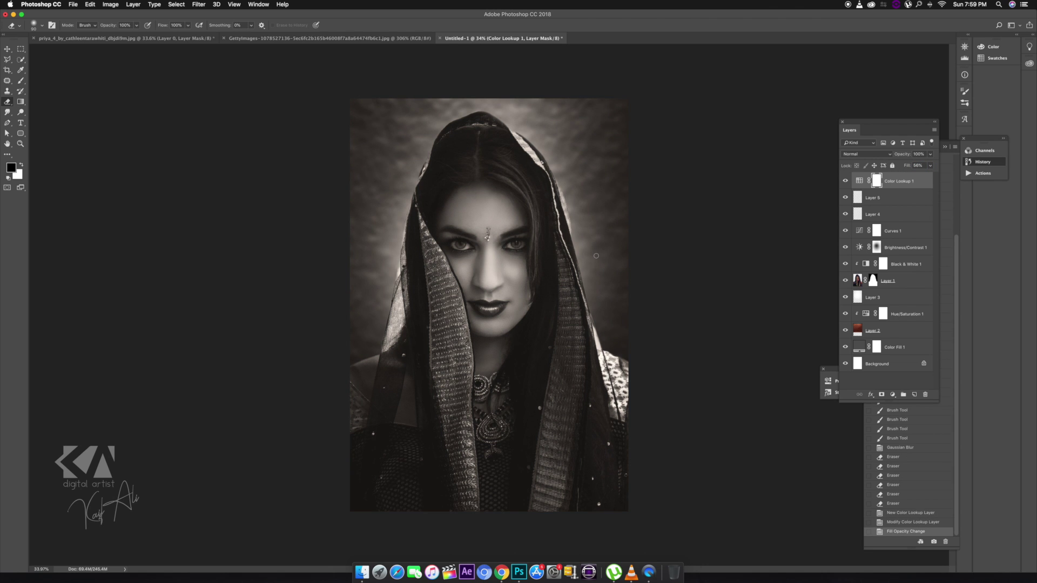
scroll(597, 255, "down", 3)
scroll(597, 256, "up", 3)
scroll(596, 255, "down", 2)
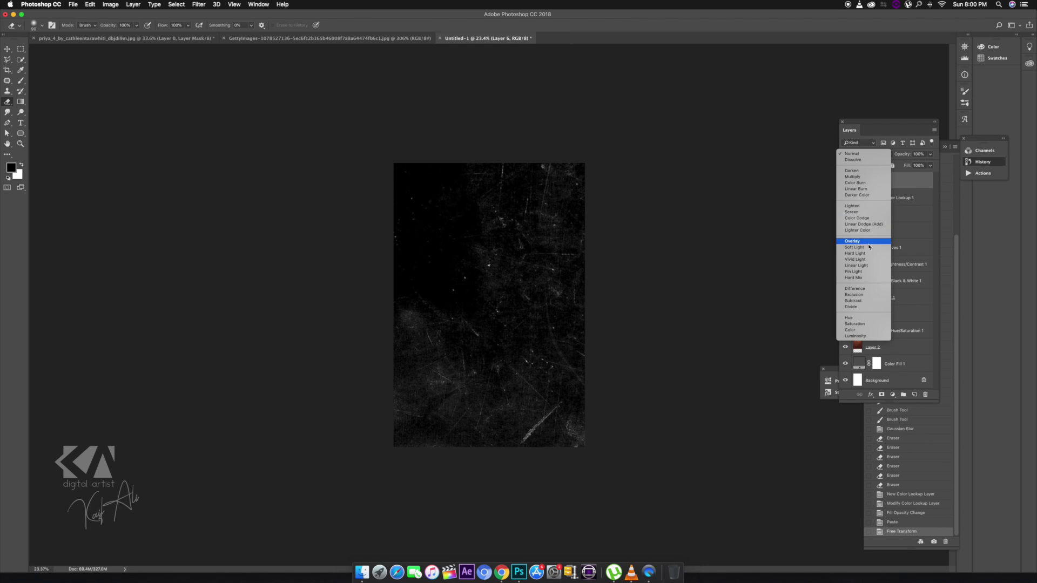
Step: Set the pasted scratch texture layer's blend mode to Screen and darken its midtones with Levels
left_click(862, 213)
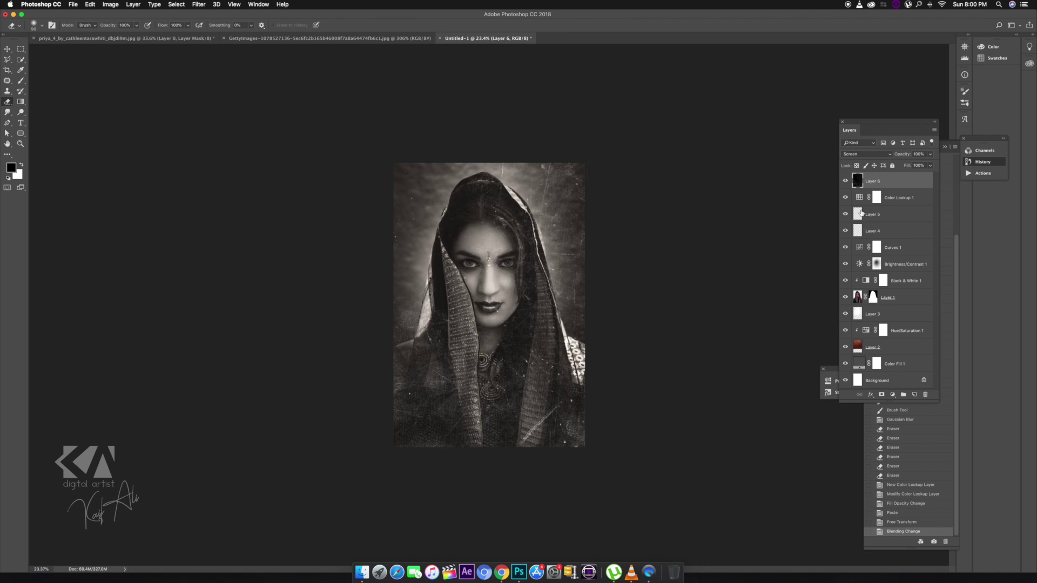
key("ctrl+l")
mouse_move(716, 288)
left_mouse_down()
mouse_move(736, 289)
mouse_move(724, 293)
left_mouse_up()
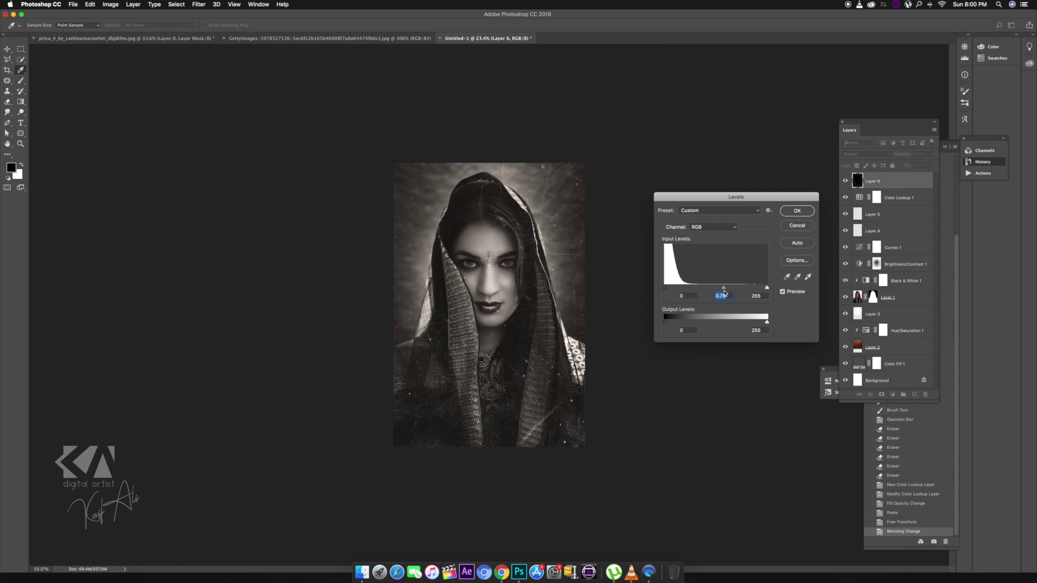
key("Return")
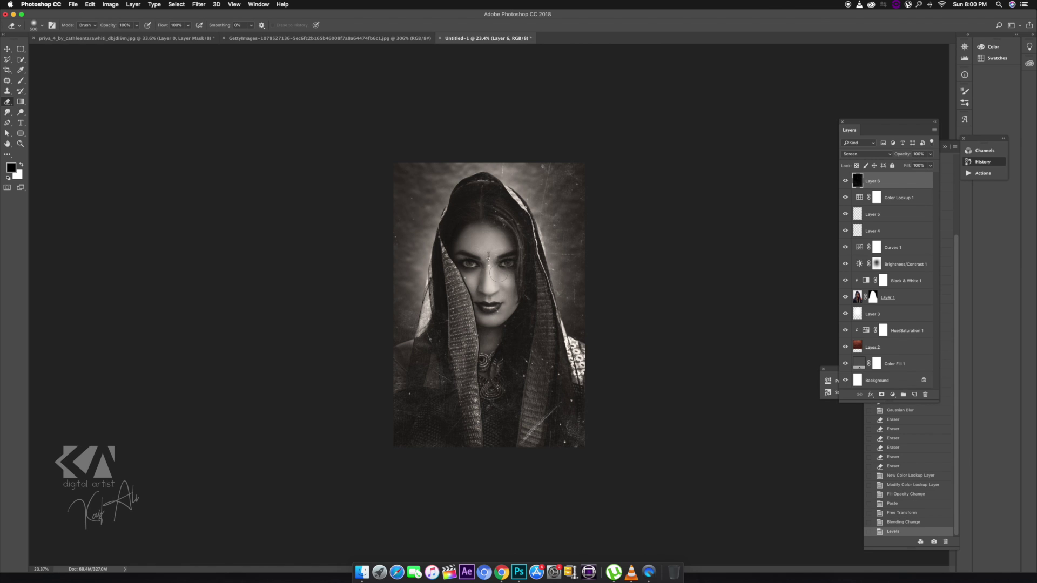
Step: Erase the scratch texture over the woman's face with a greatly enlarged eraser
key("]")
key("]")
key("]")
key("]")
key("]")
key("]")
key("]")
key("]")
key("]")
left_click(490, 259)
left_click(490, 286)
left_click(490, 299)
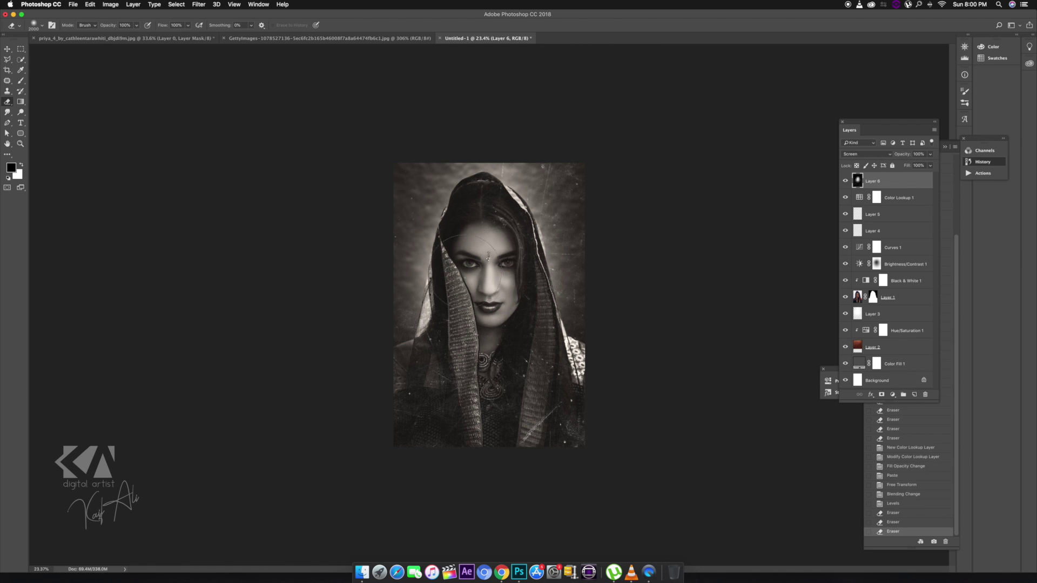
Step: Add a rotated duplicate of the scratch texture layer and erase it over the face
key("super+j")
key("super+t")
left_click_drag(676, 331, 296, 293)
key("Return")
left_click(484, 264)
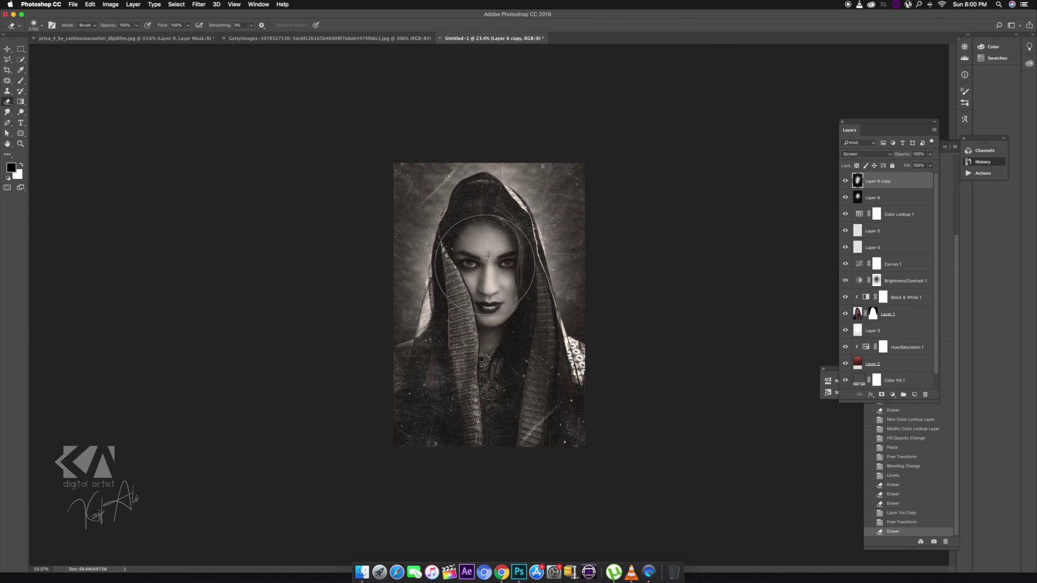
left_click(620, 302)
Step: Darken the scratch texture copy with Levels by setting its black input level to 26
key("ctrl+l")
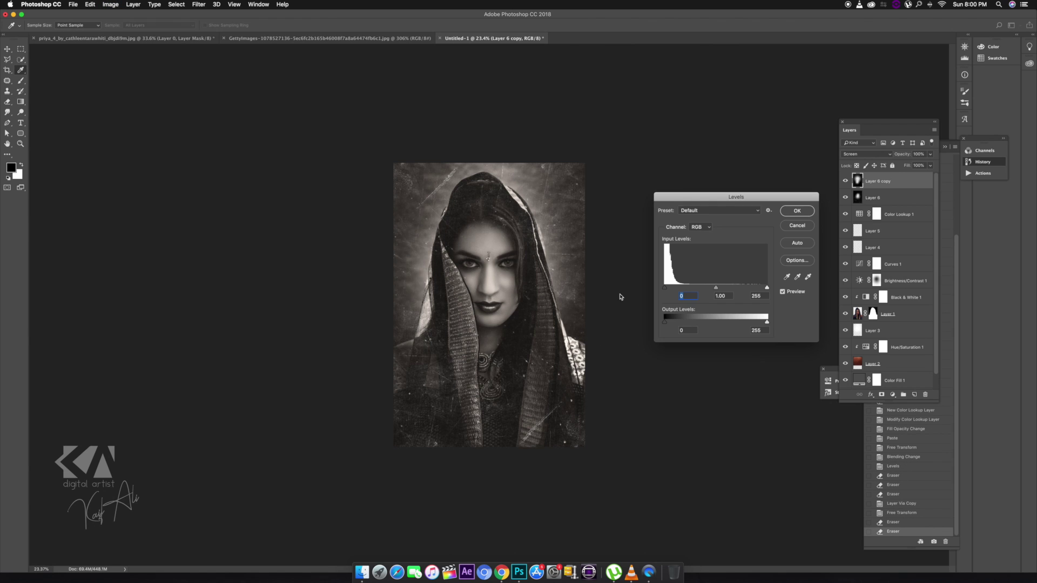
left_click_drag(665, 287, 681, 289)
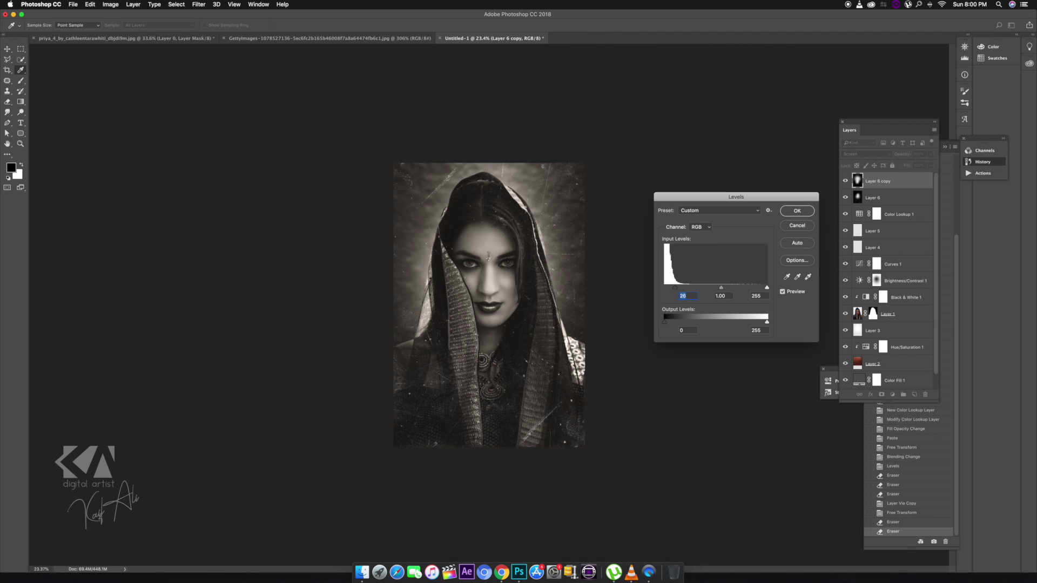
key("Return")
Step: Stamp all visible layers into a new layer above Color Lookup 1 and duplicate that layer
left_click(896, 216)
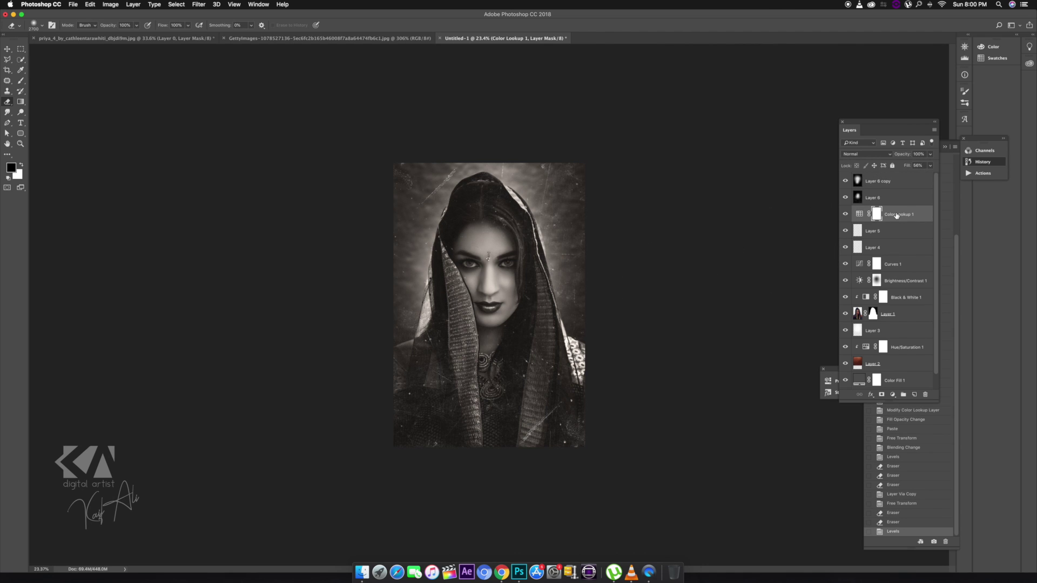
key("super+alt+shift+e")
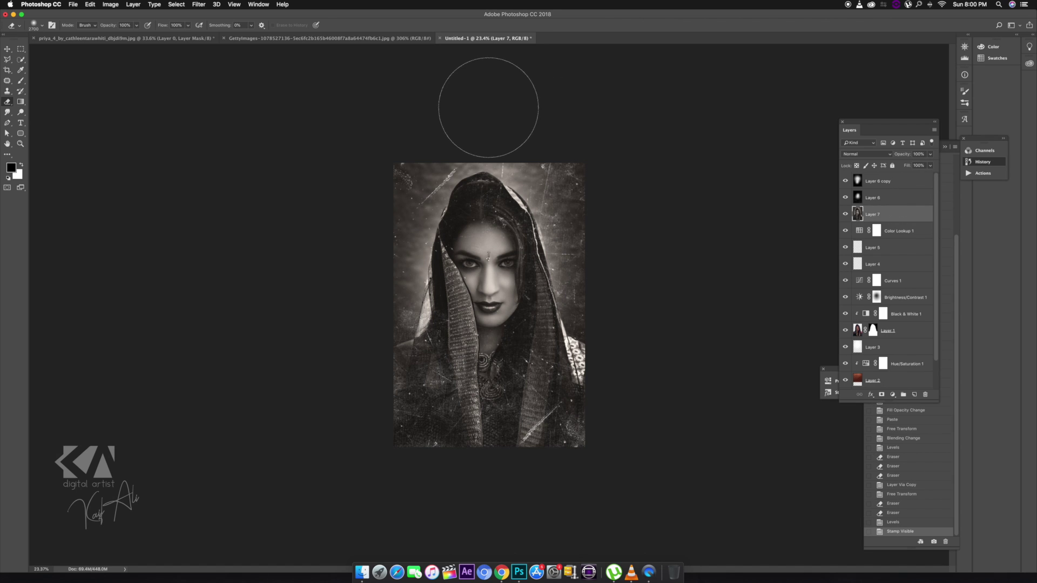
key("super+j")
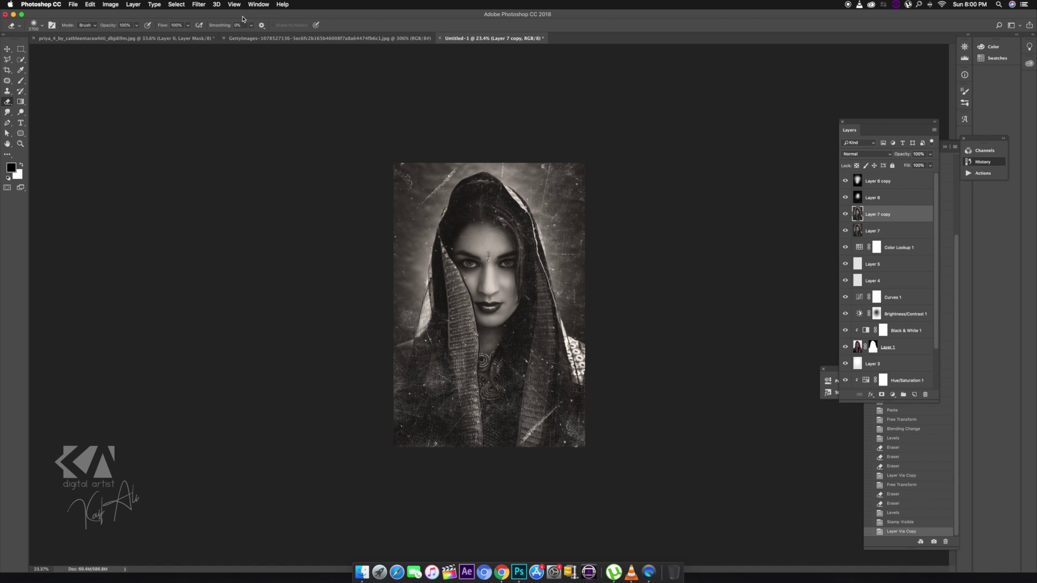
Step: Apply an Iris Blur of 34 px to the stamped copy, centred on the face to keep it sharp
left_click(201, 5)
mouse_move(243, 108)
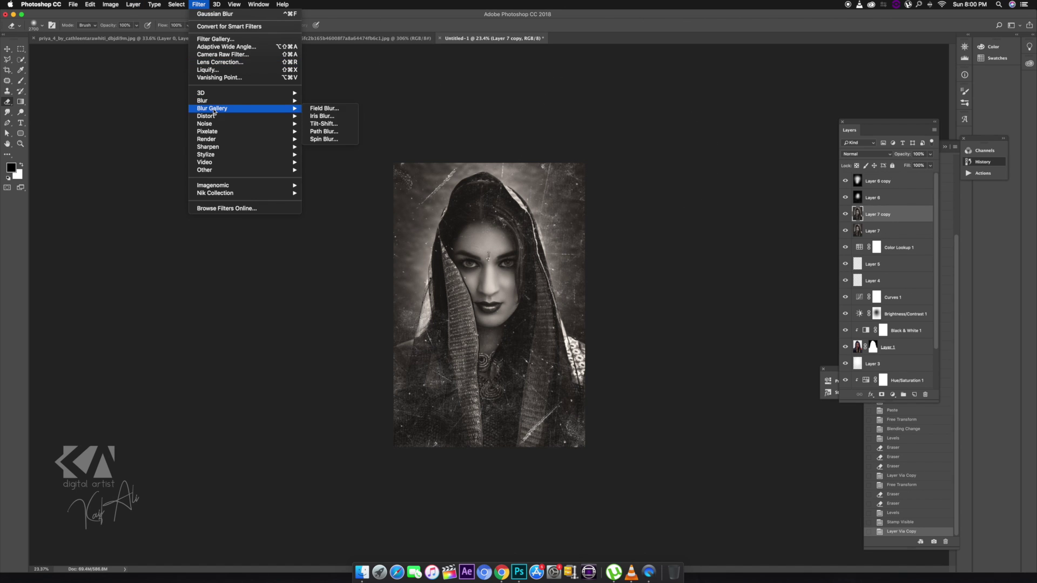
left_click(322, 117)
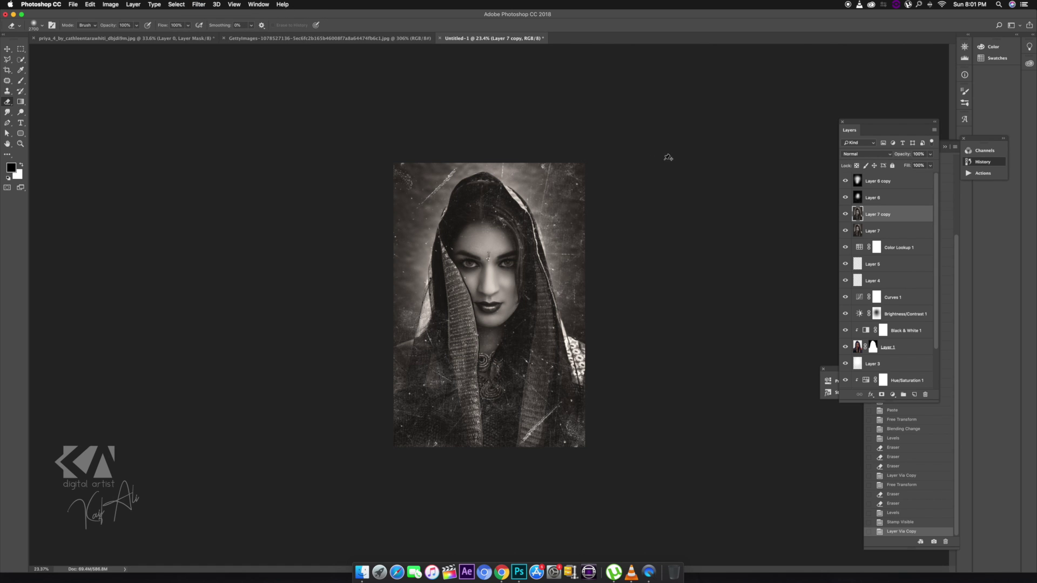
left_click_drag(470, 304, 477, 284)
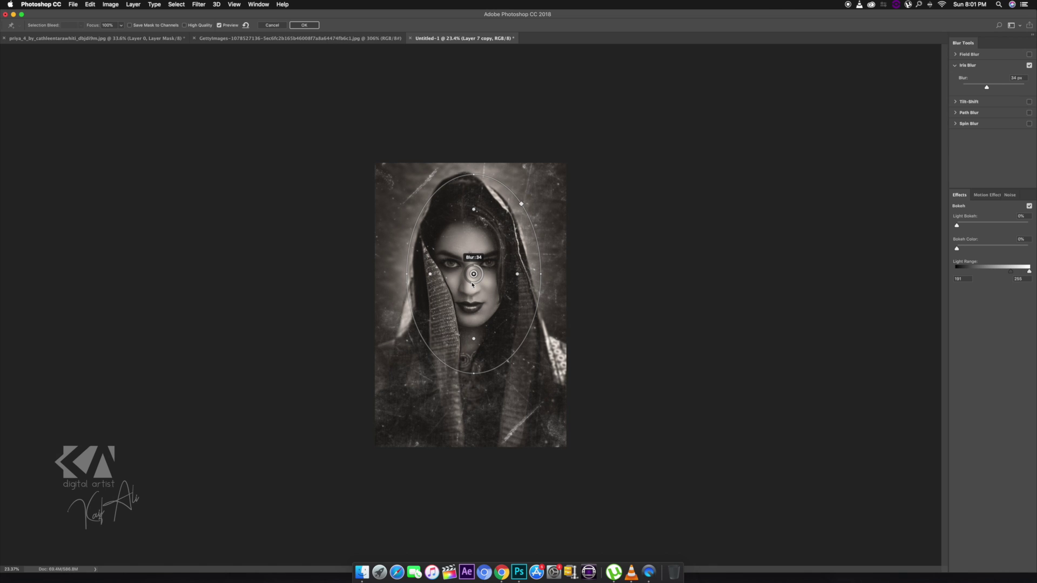
left_click(307, 27)
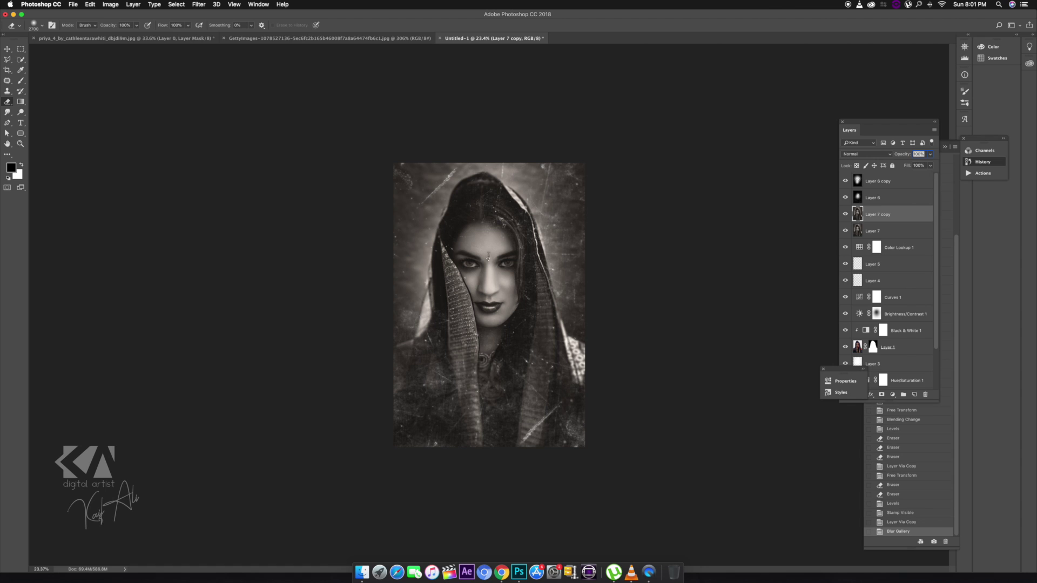
Step: Stamp all visible layers into a new layer on top of the stack and open it in the Camera Raw Filter
left_click(878, 182)
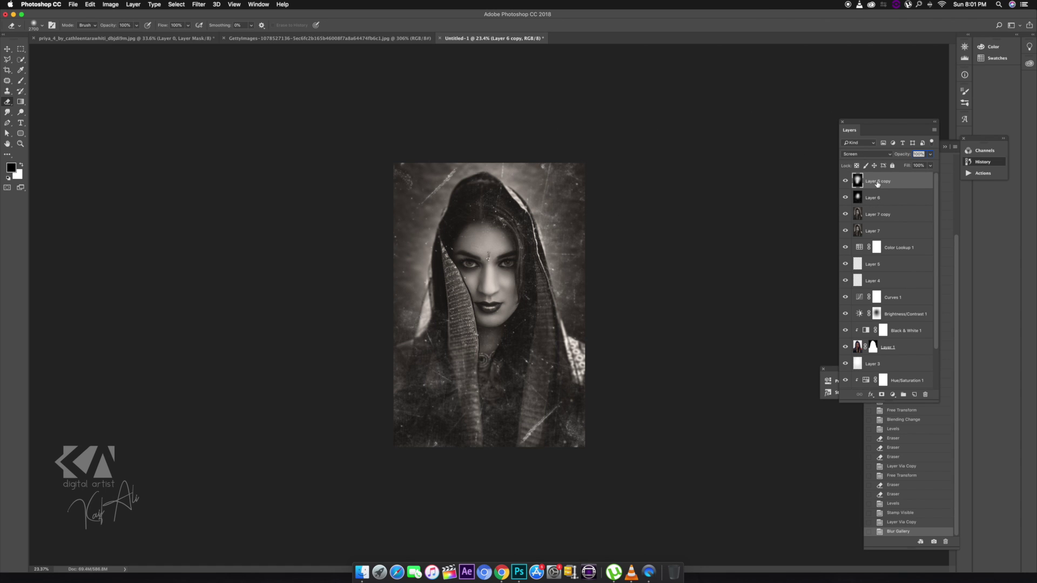
key("super+alt+shift+e")
left_click(198, 5)
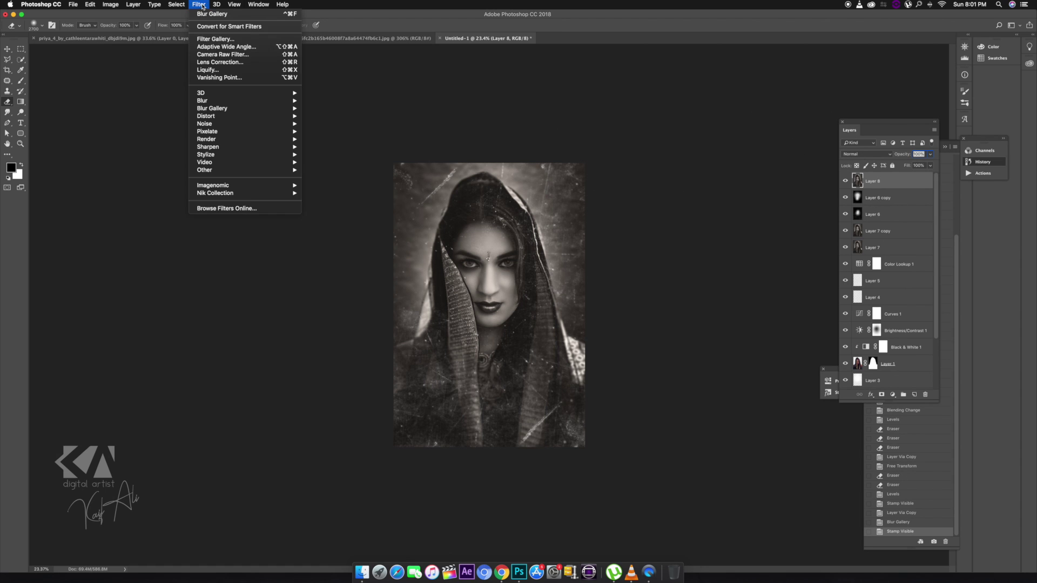
left_click(222, 56)
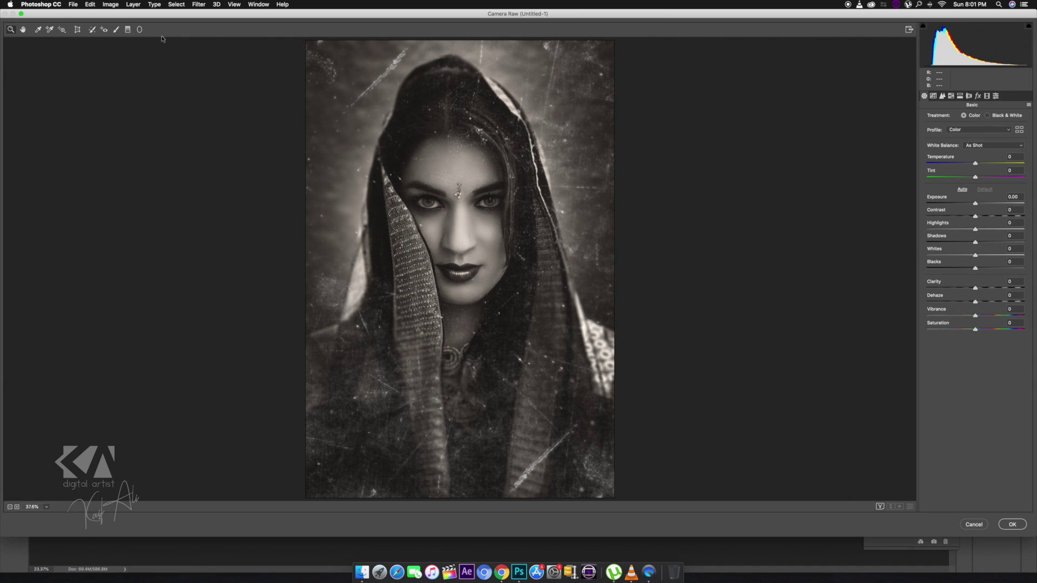
Step: Add an elliptical radial filter around the head and shoulders that darkens the area outside it to exposure -0.80
left_click(139, 29)
left_click_drag(460, 228, 593, 416)
mouse_move(985, 160)
left_mouse_down()
mouse_move(959, 159)
mouse_move(968, 159)
left_mouse_up()
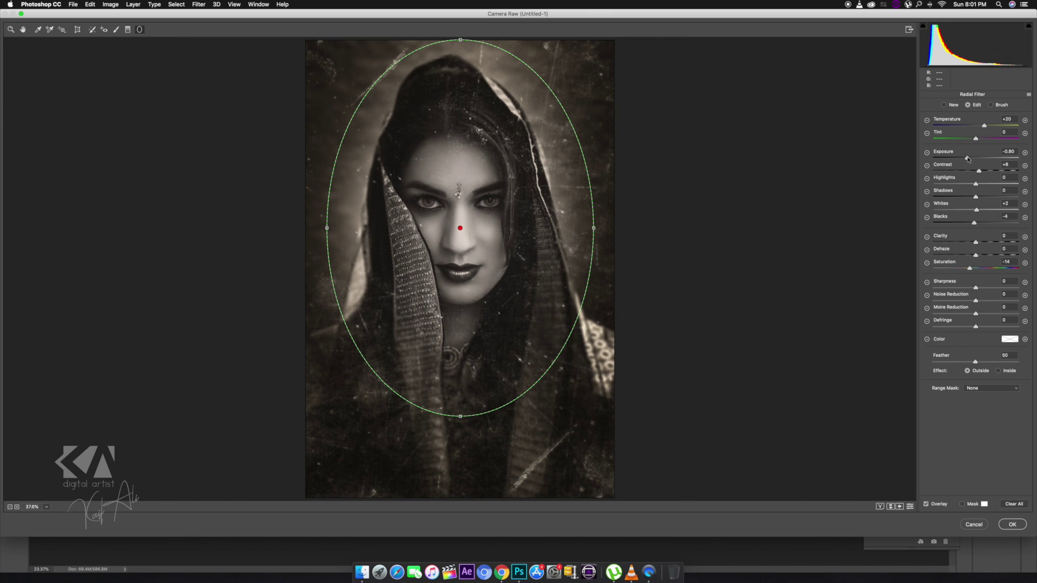
double_click(22, 30)
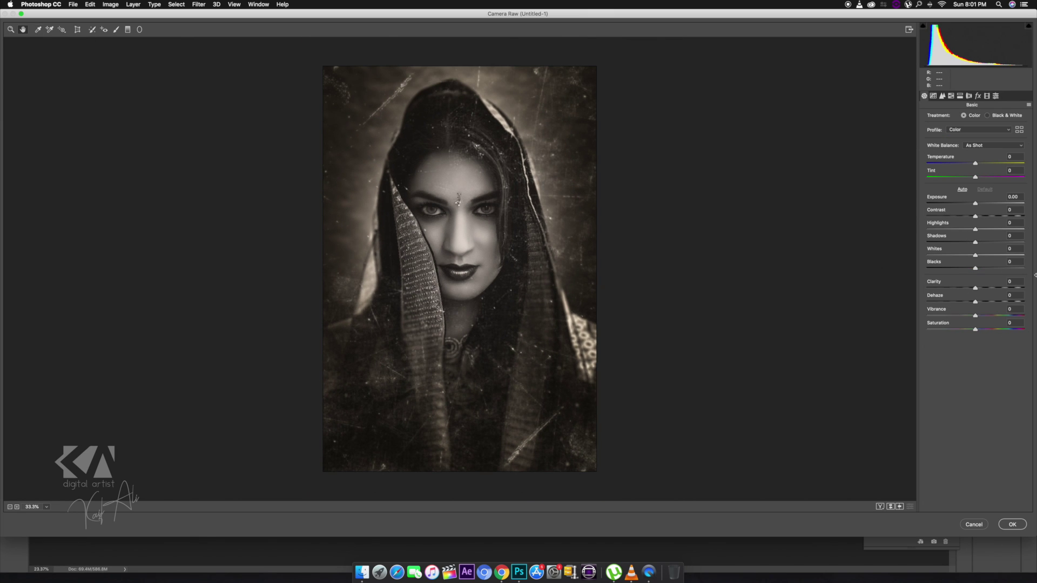
Step: Set Clarity to +35, Dehaze to +11, Vibrance to +32 and Saturation to -11
left_click(992, 288)
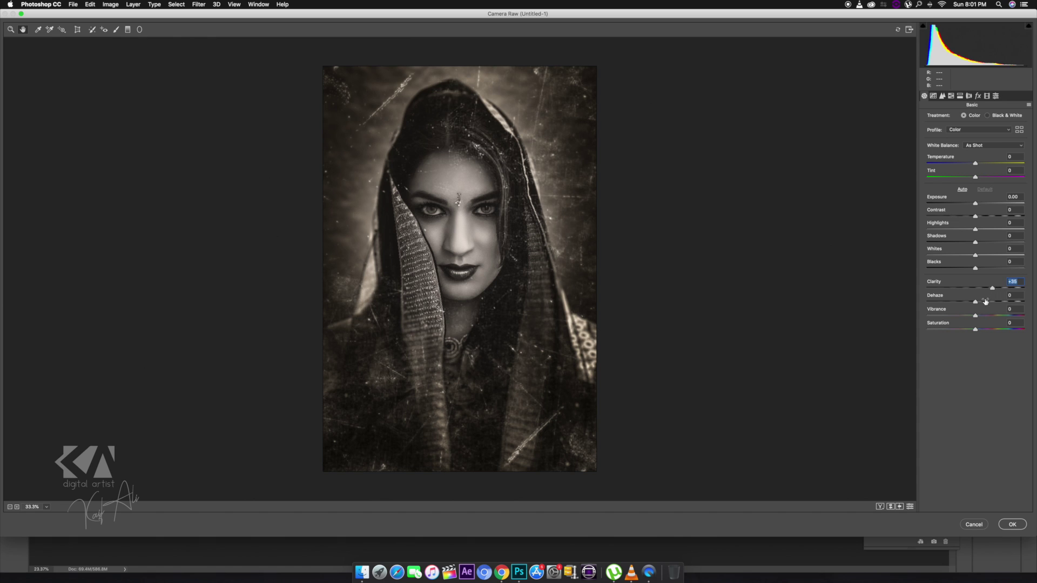
left_click(981, 302)
left_click_drag(995, 318, 967, 328)
scroll(707, 274, "down", 2)
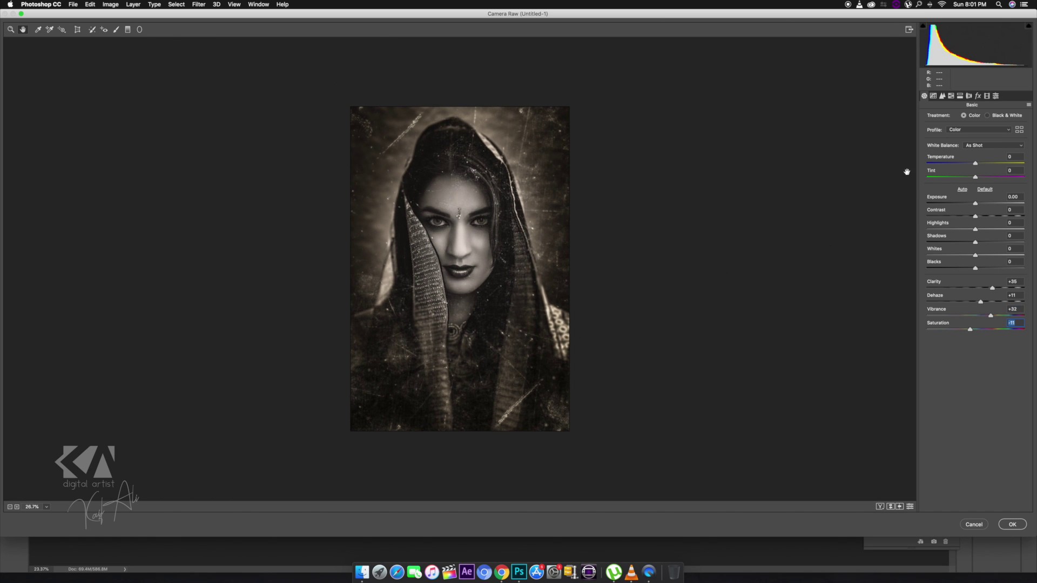
Step: Set the post-crop vignetting amount to -16 and shape the RGB point curve, slightly lowering the highlights and raising the black point to output 13
left_click(977, 96)
left_click(970, 204)
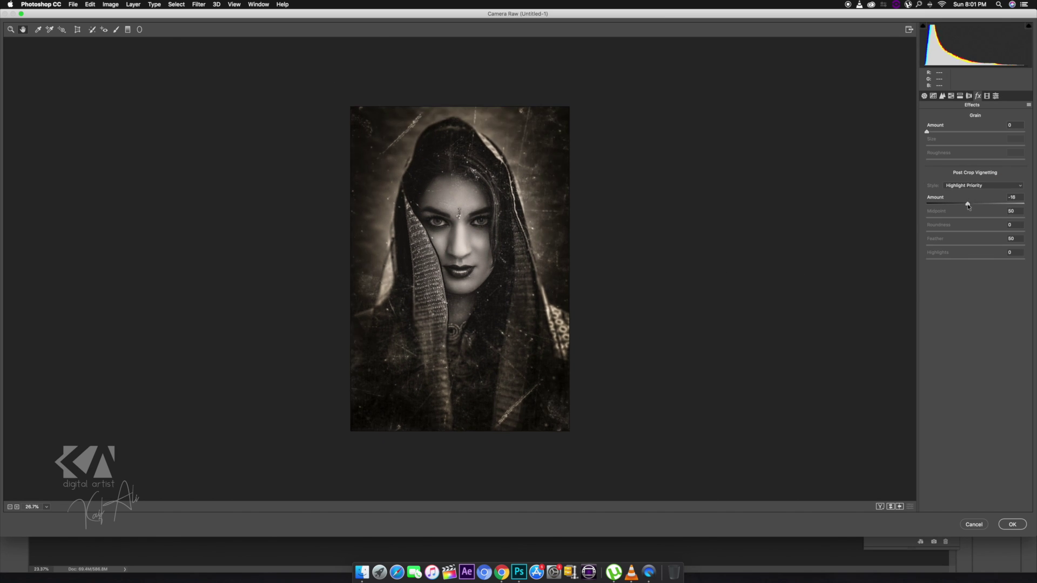
left_click(936, 97)
left_click_drag(997, 190, 999, 185)
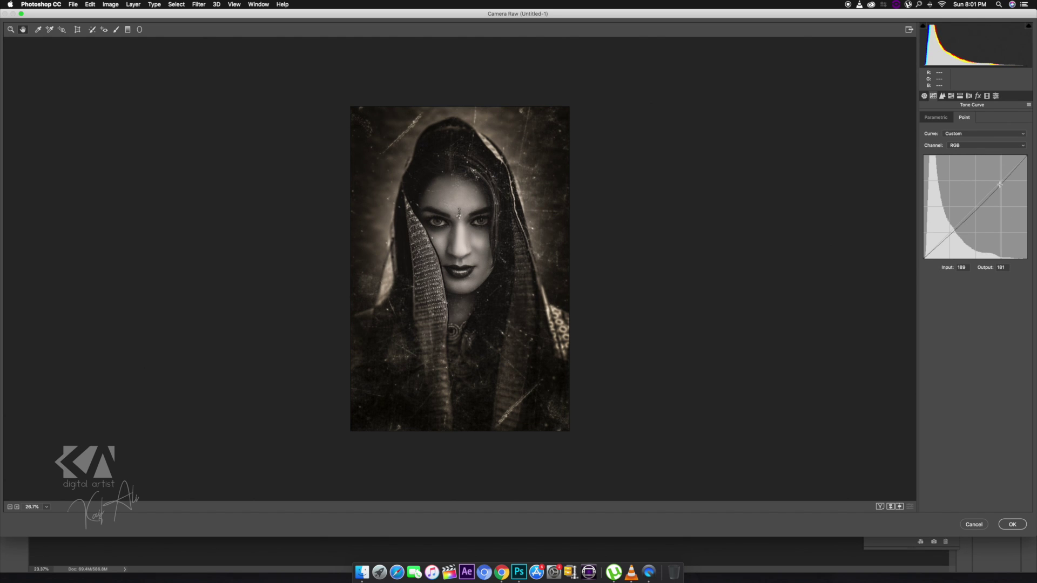
left_click(951, 231)
left_click_drag(924, 259, 924, 255)
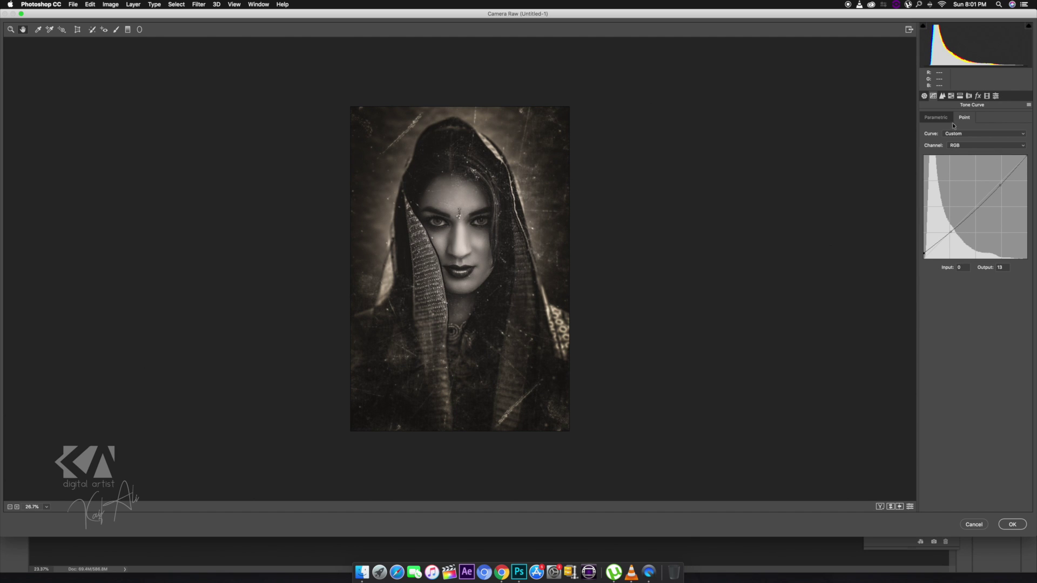
Step: Split-tone the highlights with hue 51 and saturation 28, and tint the shadows slightly with hue 57
left_click(959, 96)
mouse_move(942, 146)
left_mouse_down()
mouse_move(969, 146)
mouse_move(956, 146)
left_mouse_up()
left_click_drag(935, 210, 943, 199)
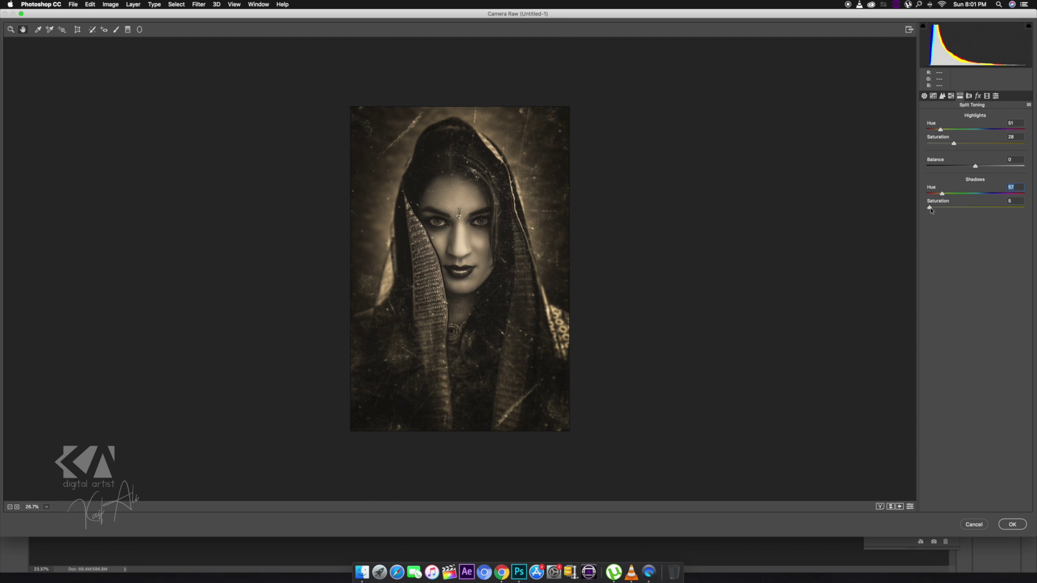
Step: Set Exposure +0.15, Contrast +25, Highlights +17, Shadows -36, Whites +30 and Blacks -10, and apply the Camera Raw grade
left_click(924, 96)
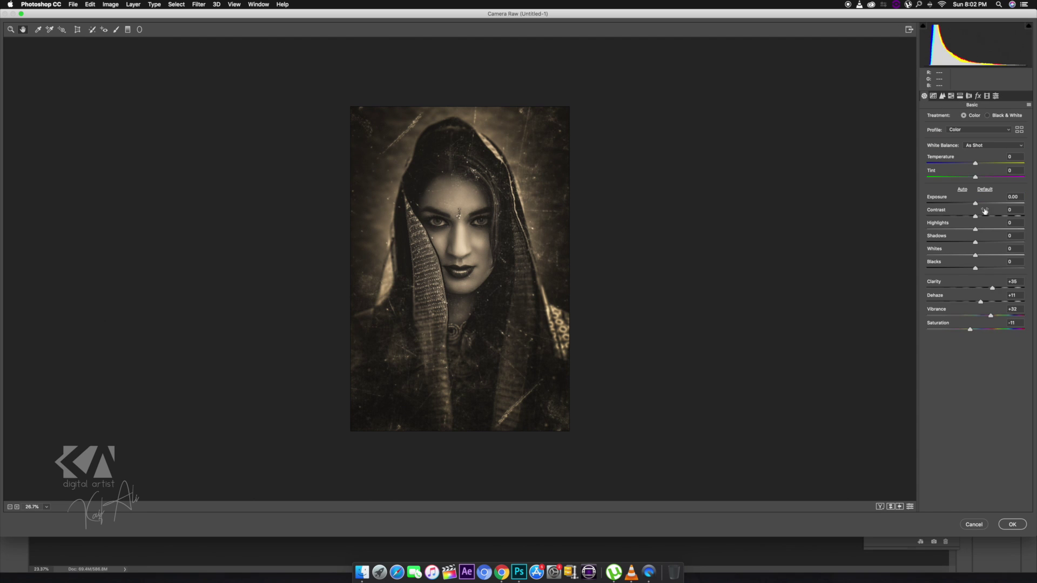
left_click_drag(975, 203, 992, 253)
left_click(969, 269)
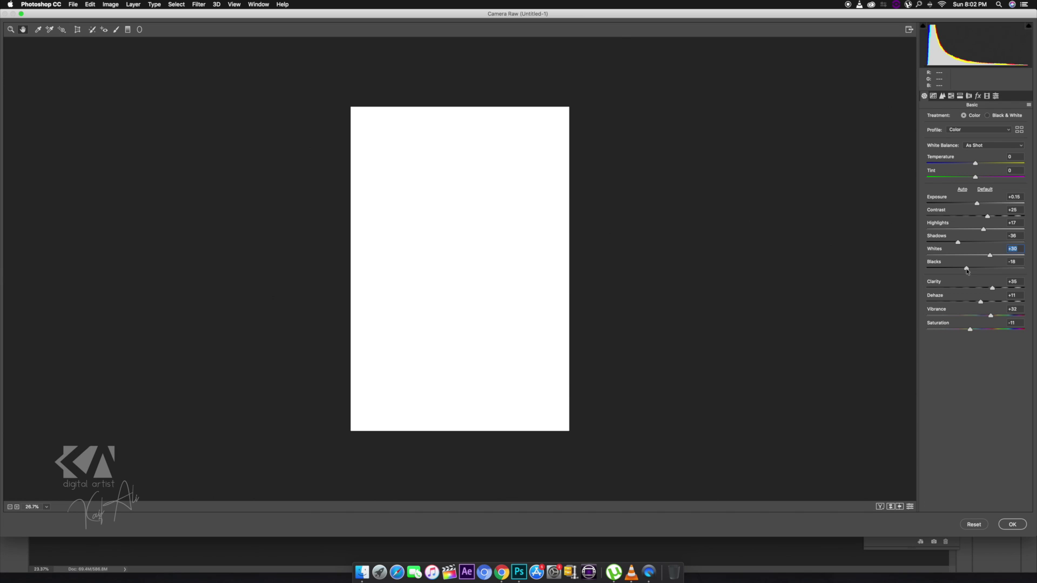
left_click_drag(970, 328, 969, 328)
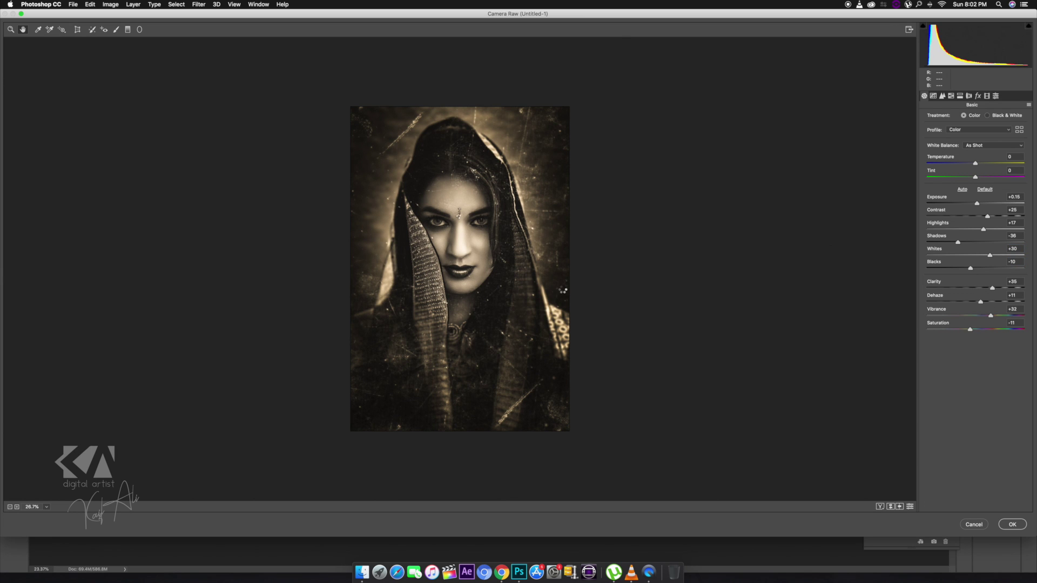
key("Return")
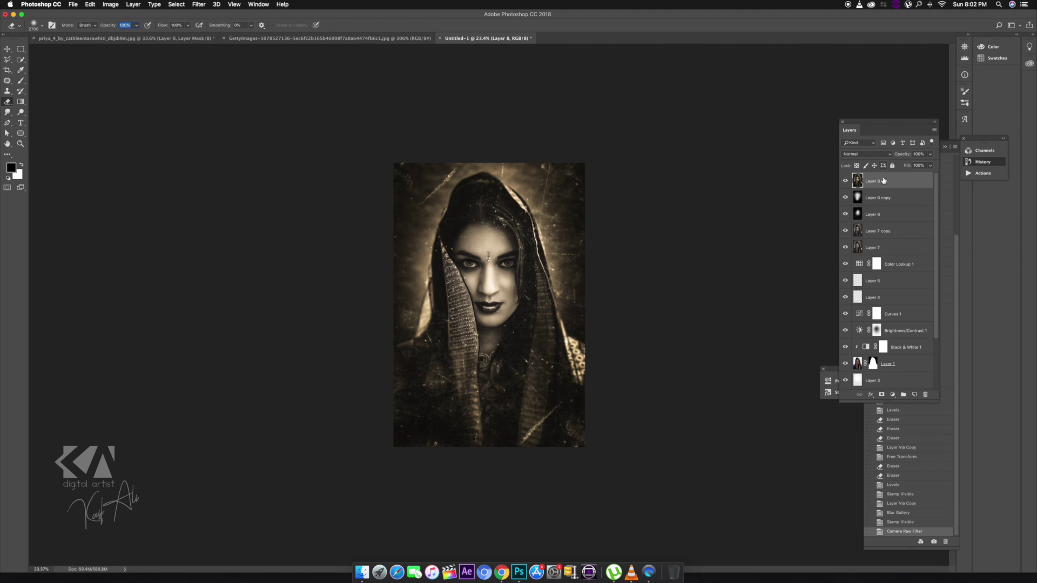
Step: Sharpen the portrait with a duplicate of the graded layer set to Linear Light and a High Pass filter of 1.1 pixels
key("super+j")
left_click(866, 154)
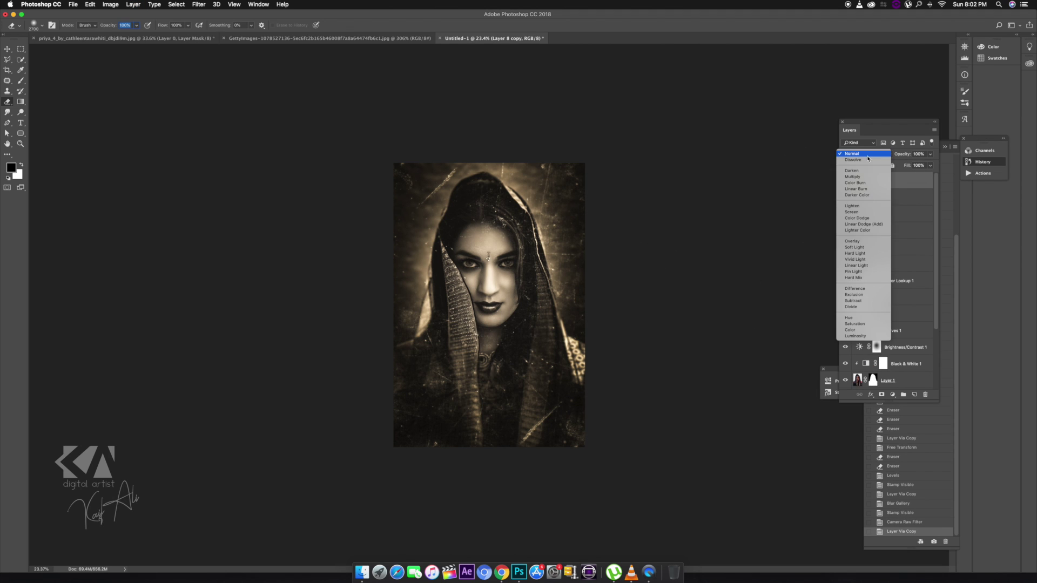
left_click(867, 266)
left_click(199, 4)
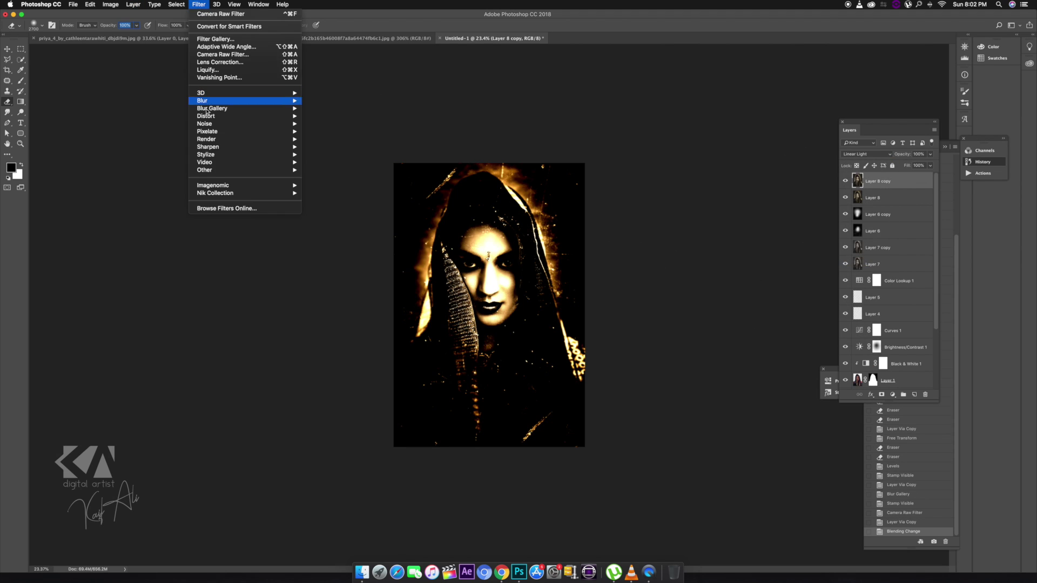
mouse_move(283, 174)
left_click(324, 178)
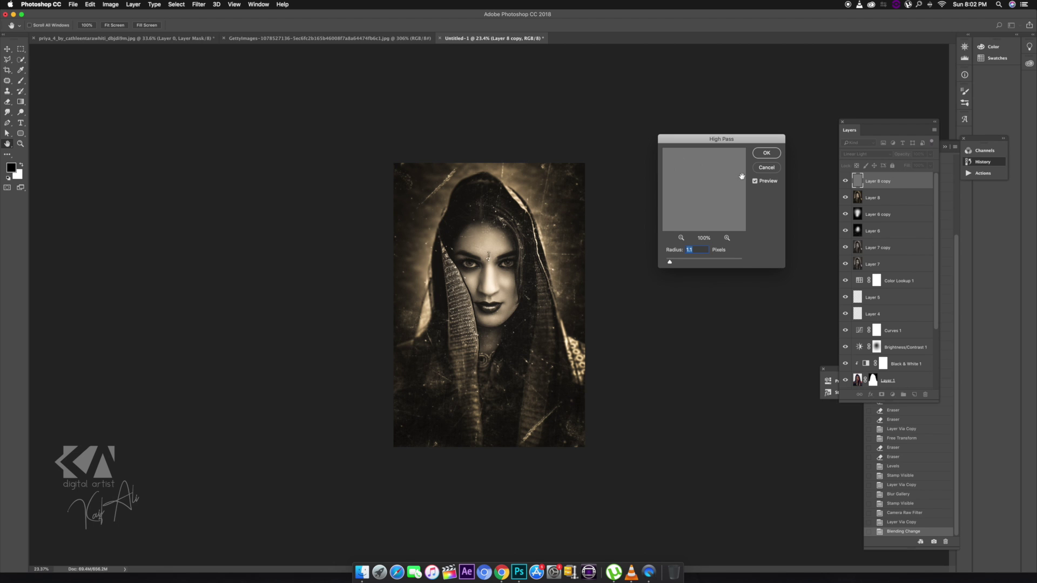
left_click(768, 154)
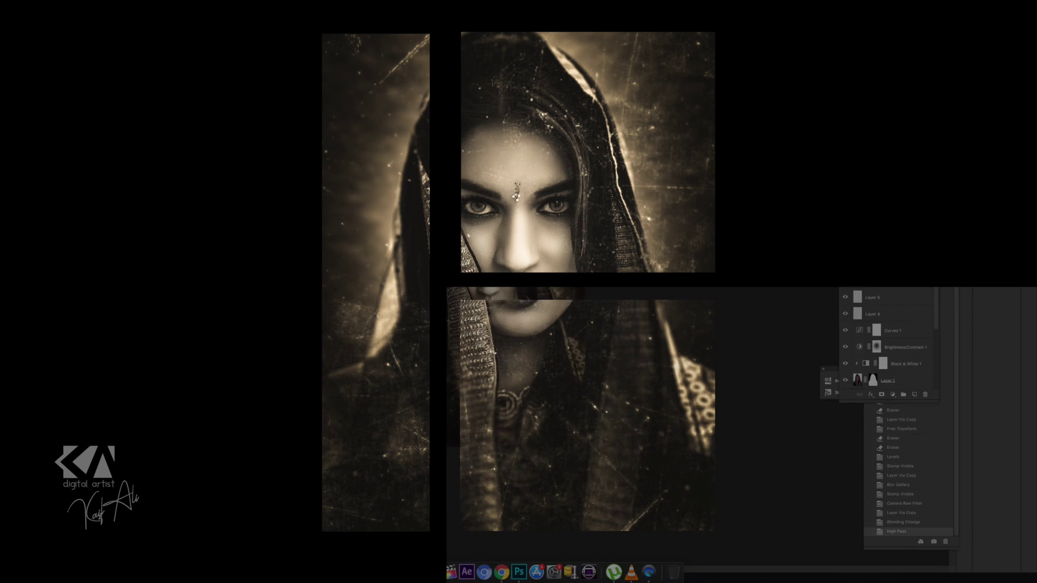